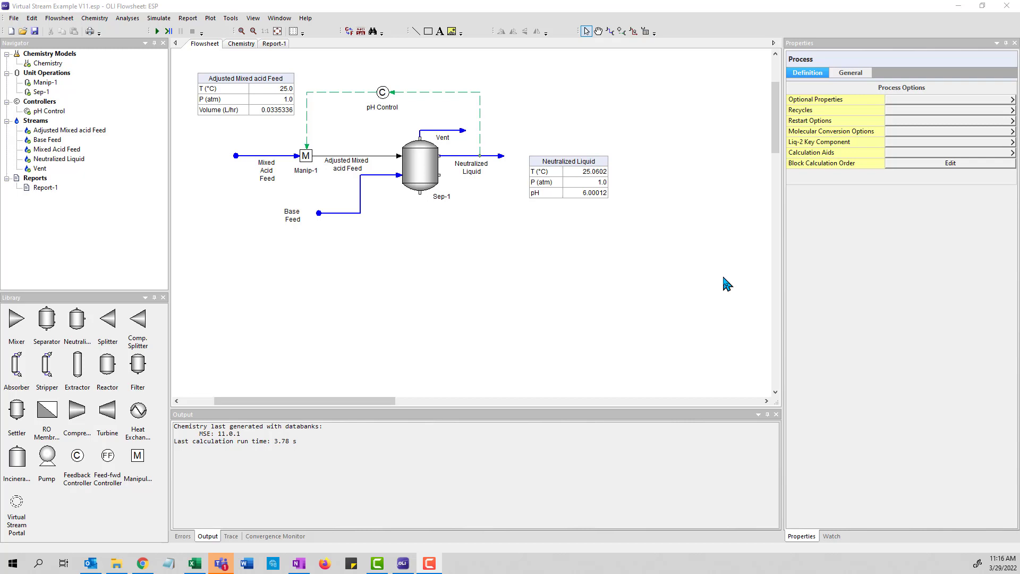
- Inspect Mixed Acid Feed, Base Feed, Sep-1, Vent, Neutralized Liquid and pH Control, ending on Sep-1
left_click(283, 156)
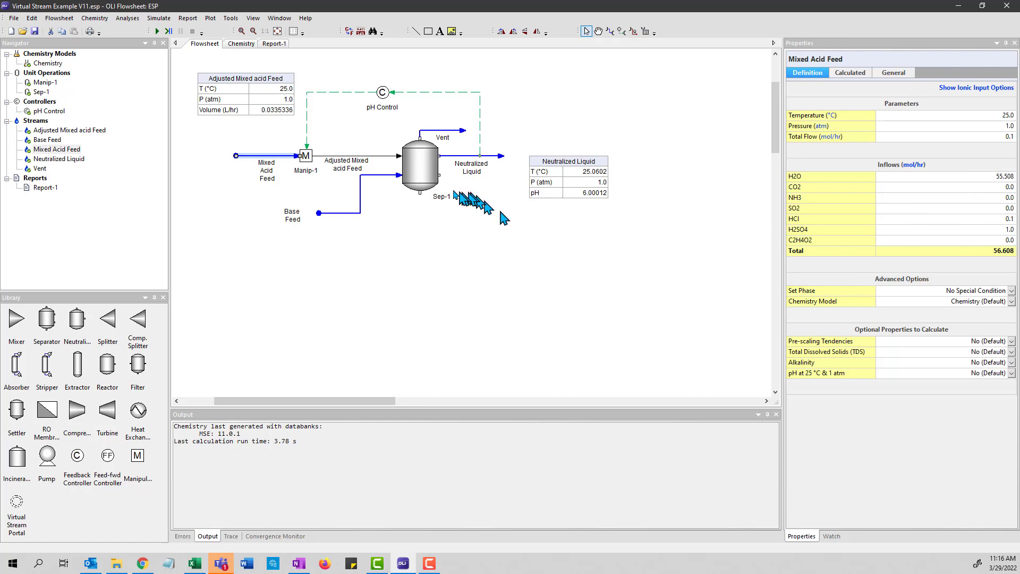
left_click(349, 213)
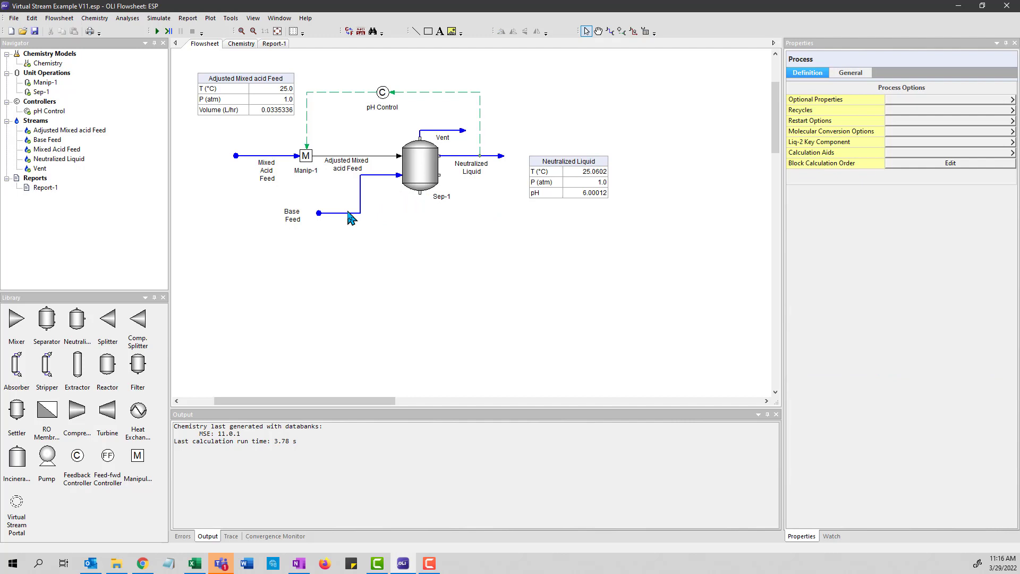
left_click(349, 213)
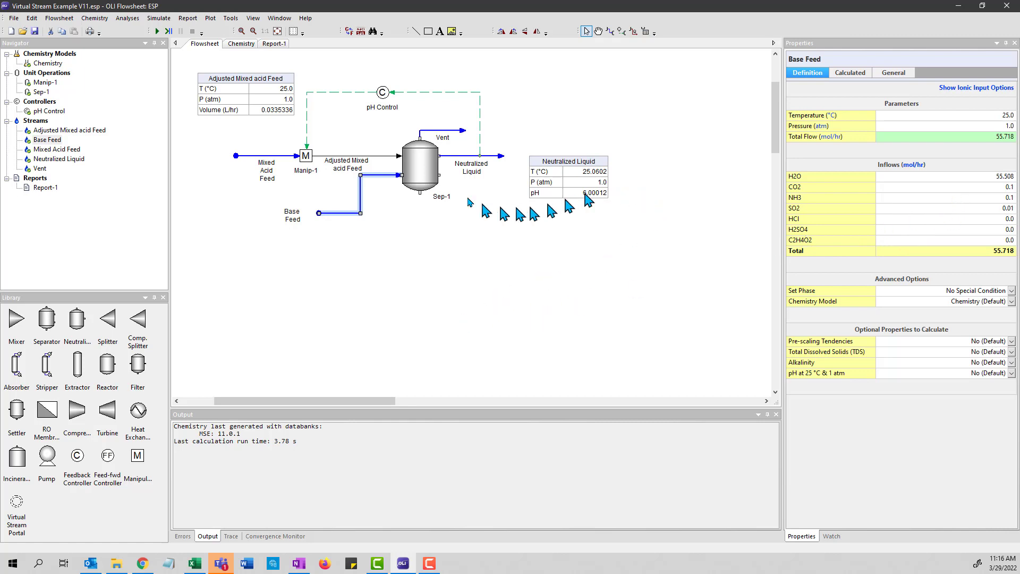
left_click(422, 178)
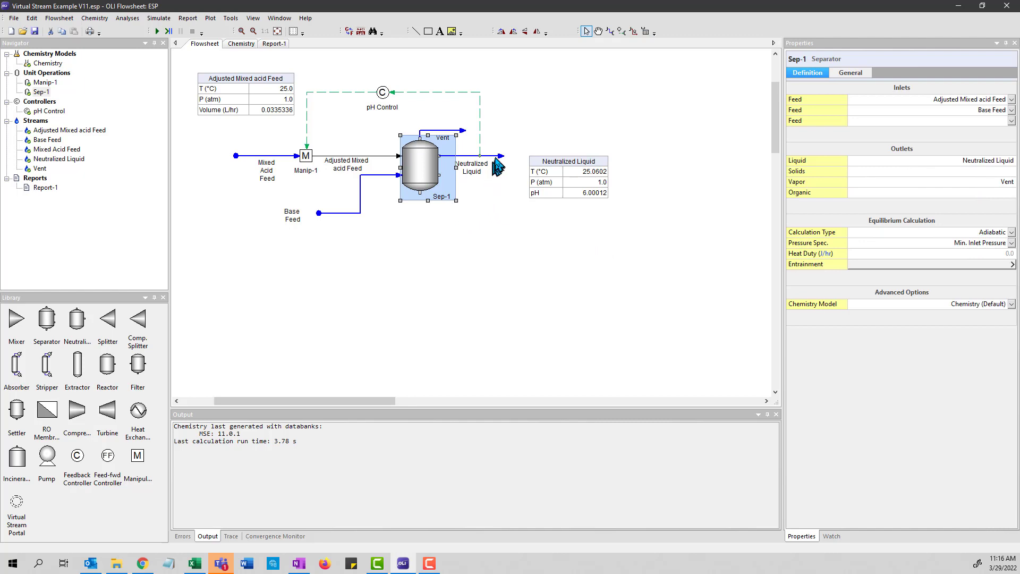
left_click(461, 131)
left_click(500, 157)
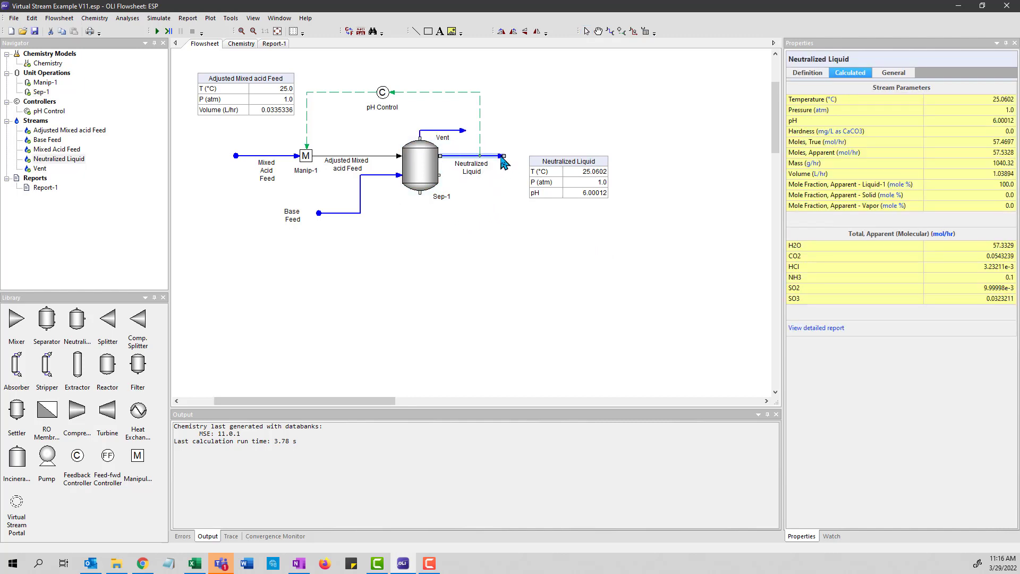
left_click(386, 101)
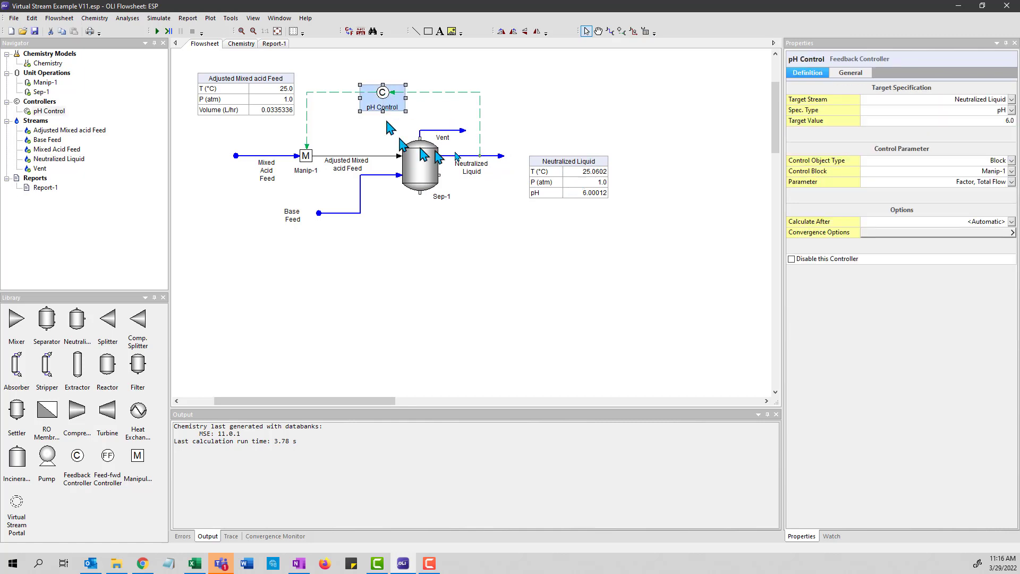
left_click(424, 172)
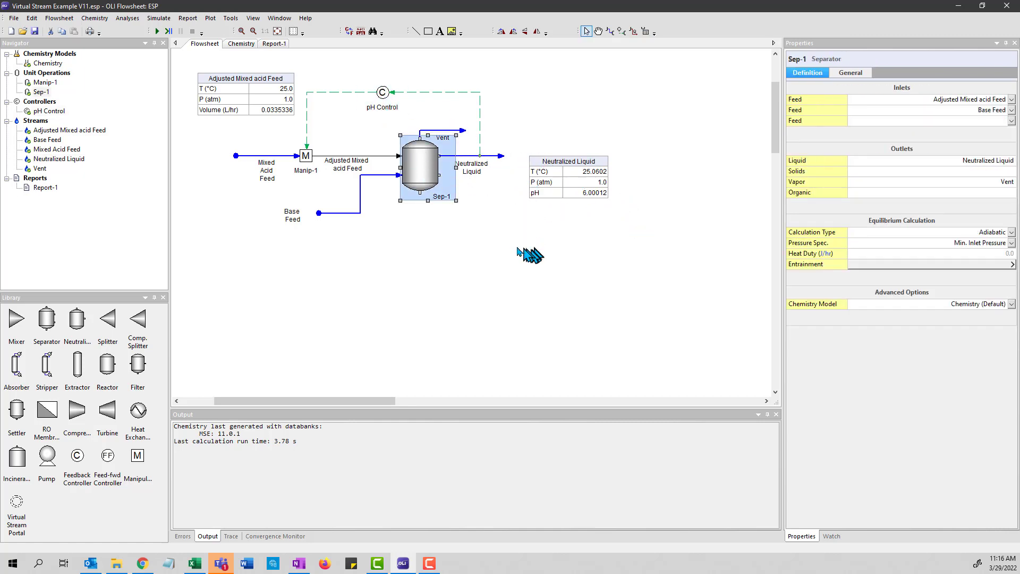
- Run the simulation until the pH controller converges with Neutralized Liquid at pH 6.00012
left_click(167, 31)
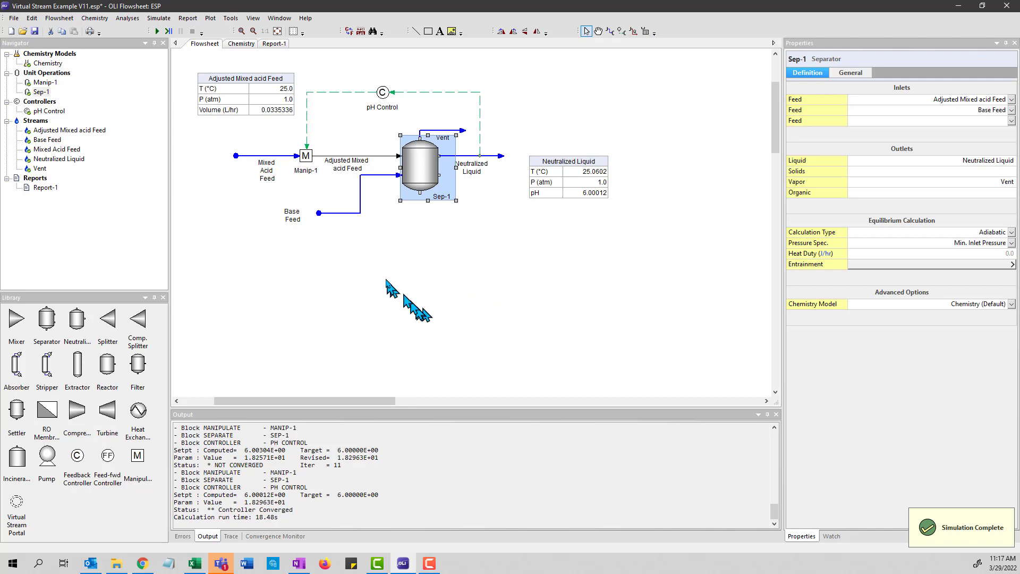
left_click(187, 63)
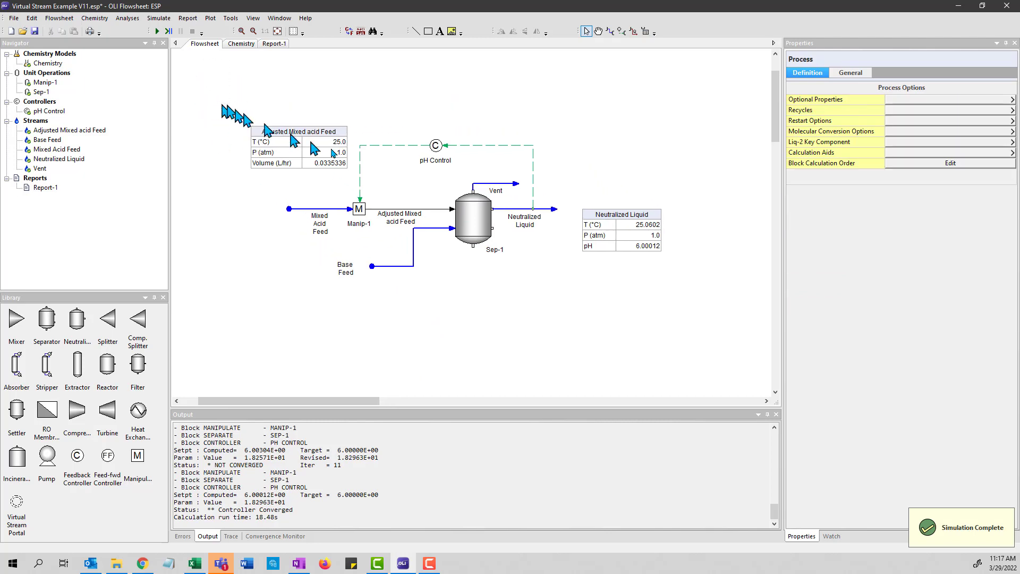
left_click_drag(218, 104, 705, 323)
scroll(685, 297, "down", 3)
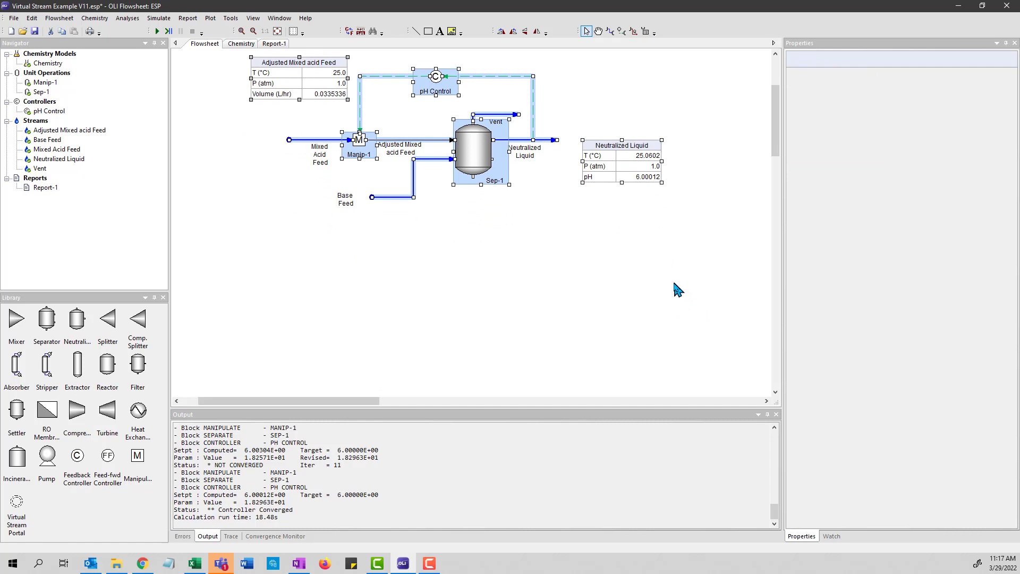
left_click(229, 285)
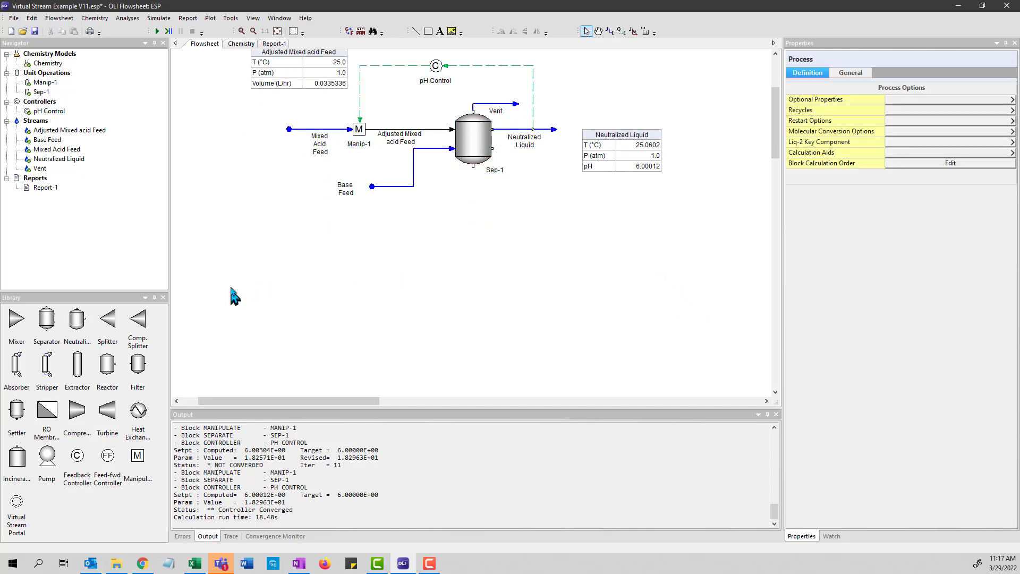
right_click(230, 285)
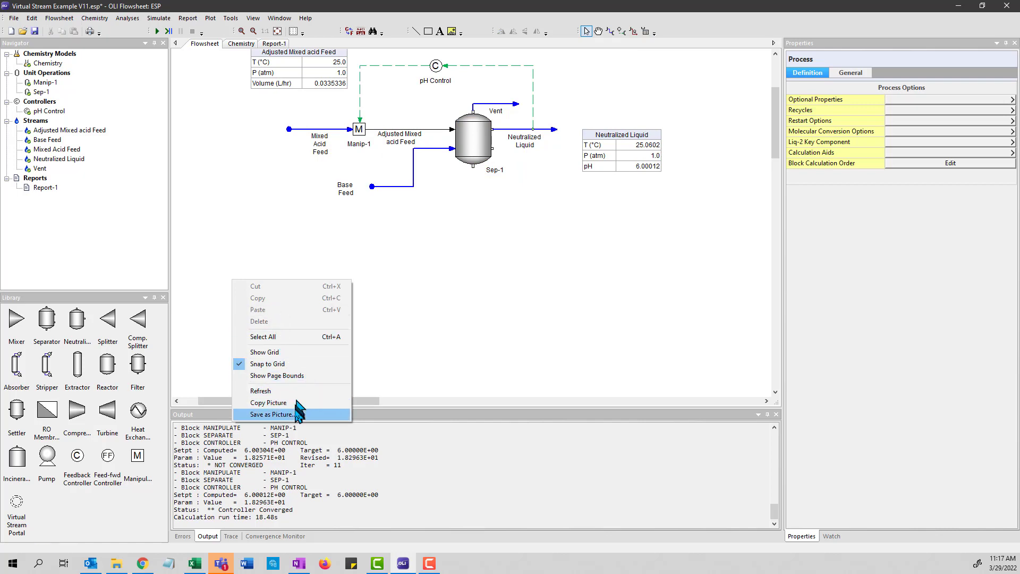
left_click(419, 307)
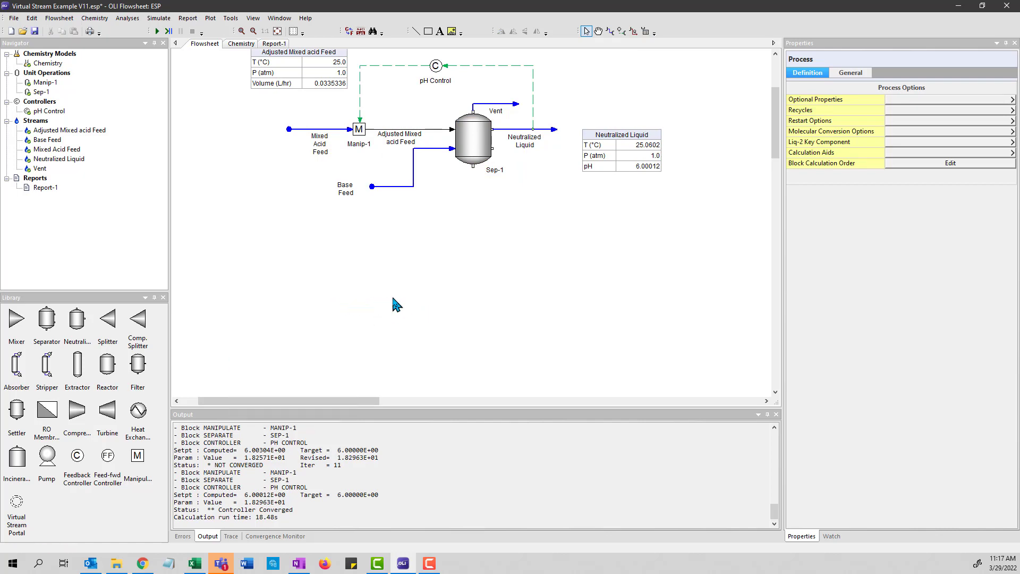
- Select every object in the flowsheet and copy the selection
left_click(32, 18)
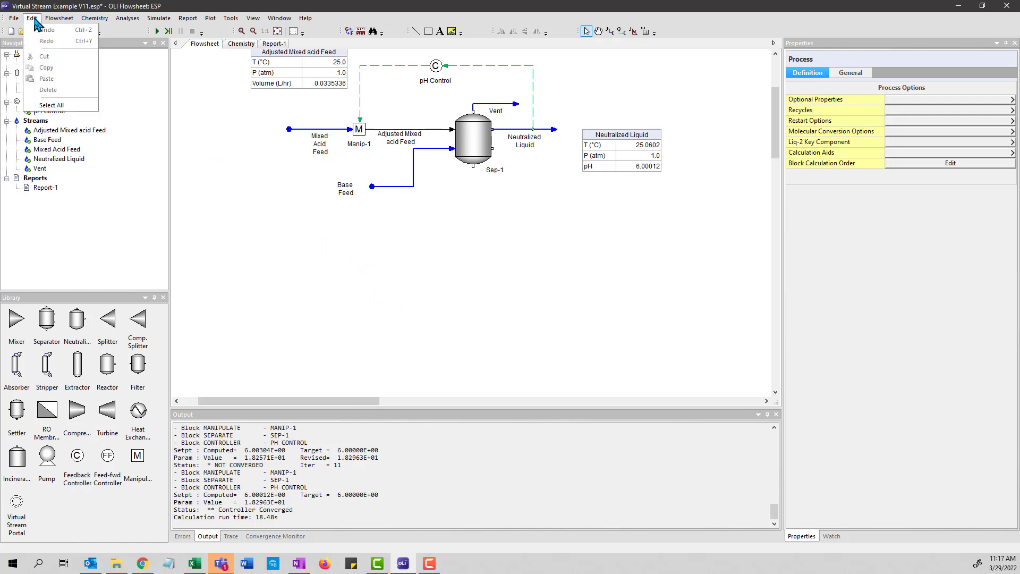
left_click(251, 275)
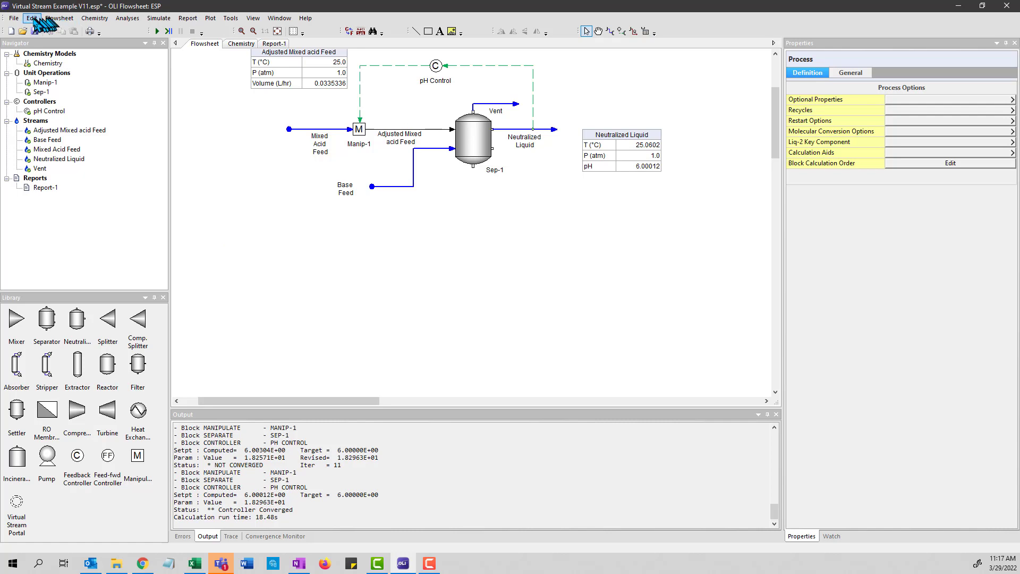
scroll(542, 294, "up", 1)
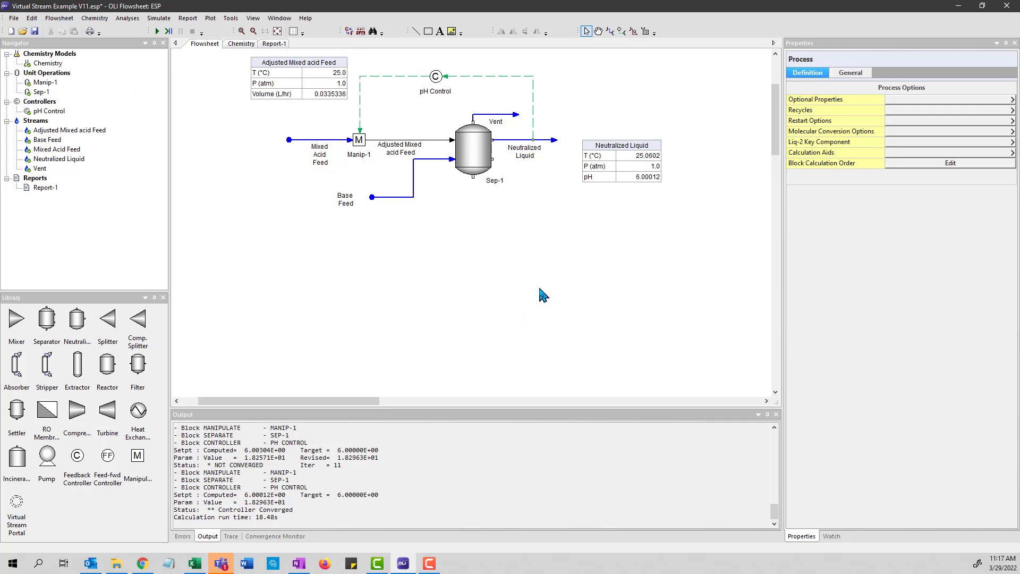
scroll(539, 288, "up", 3)
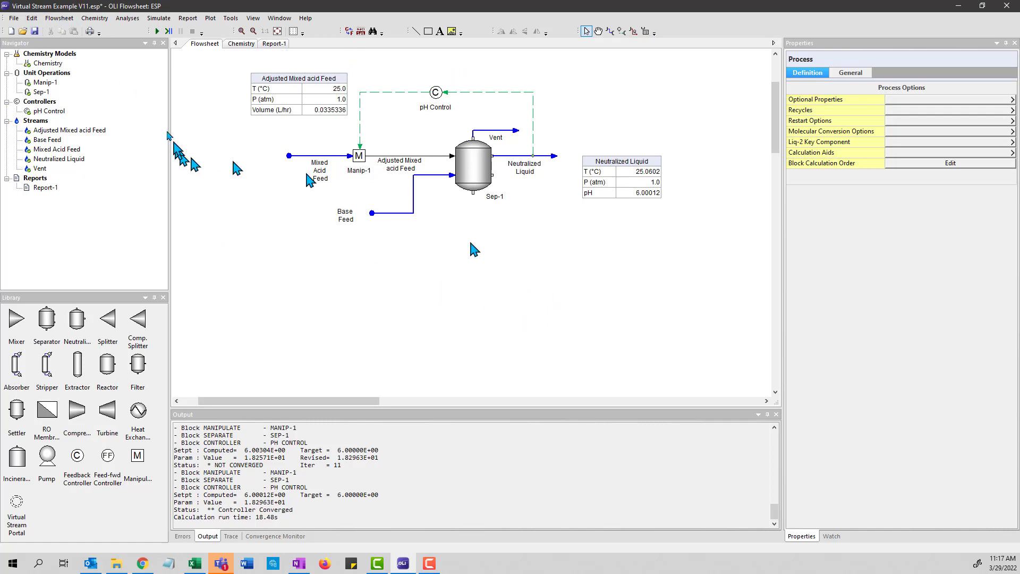
left_click(35, 18)
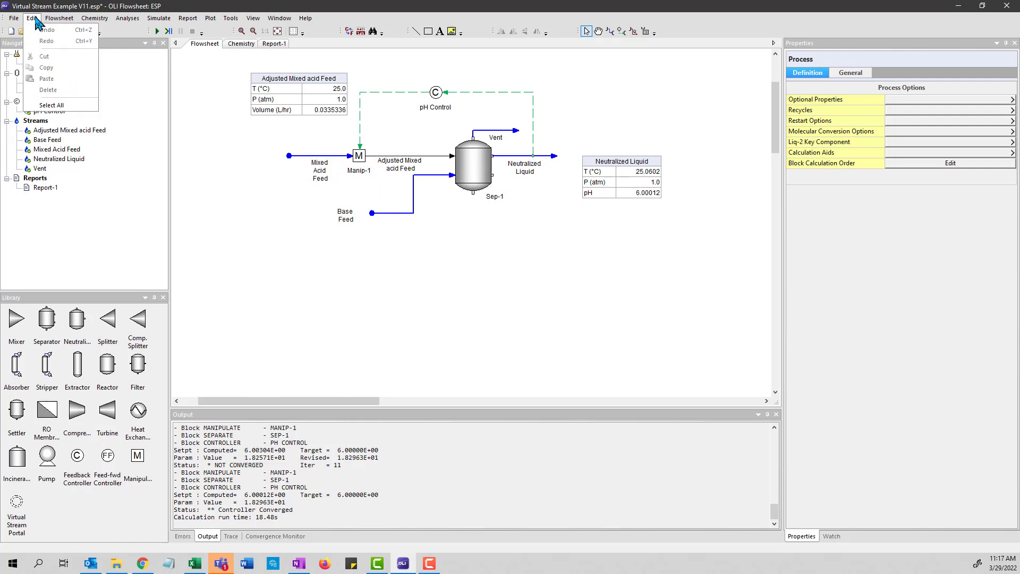
left_click(53, 105)
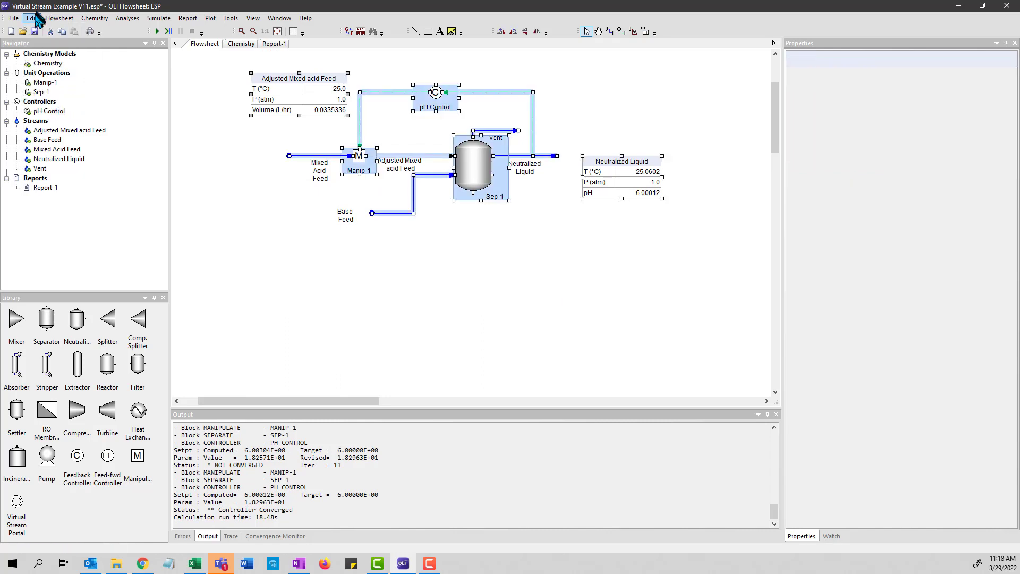
left_click(33, 18)
left_click(46, 68)
- Paste a duplicate train adding Manip-2, Sep-2, Feedback-1 and streams S-1 to S-5
left_click(222, 284)
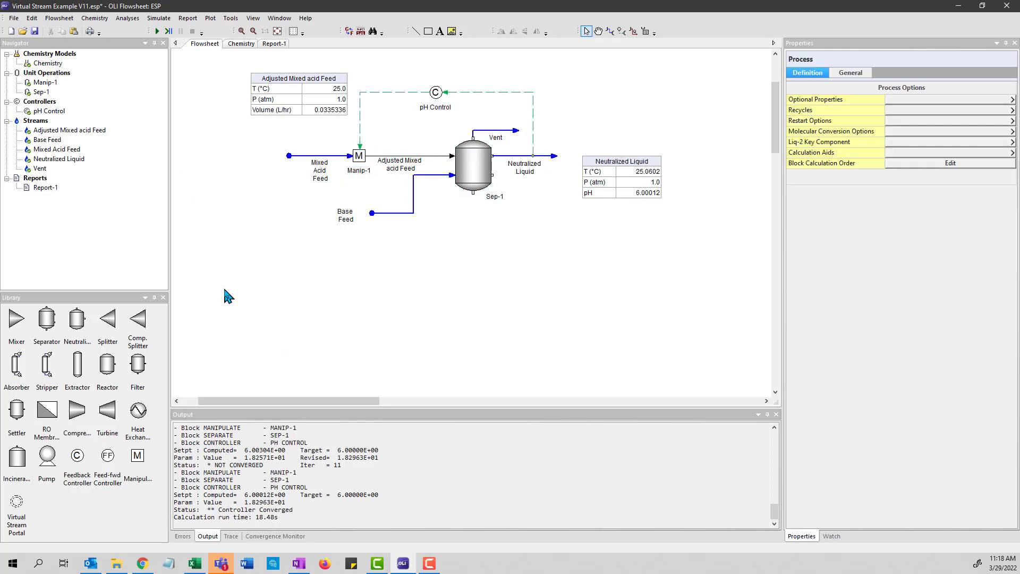
left_click(32, 18)
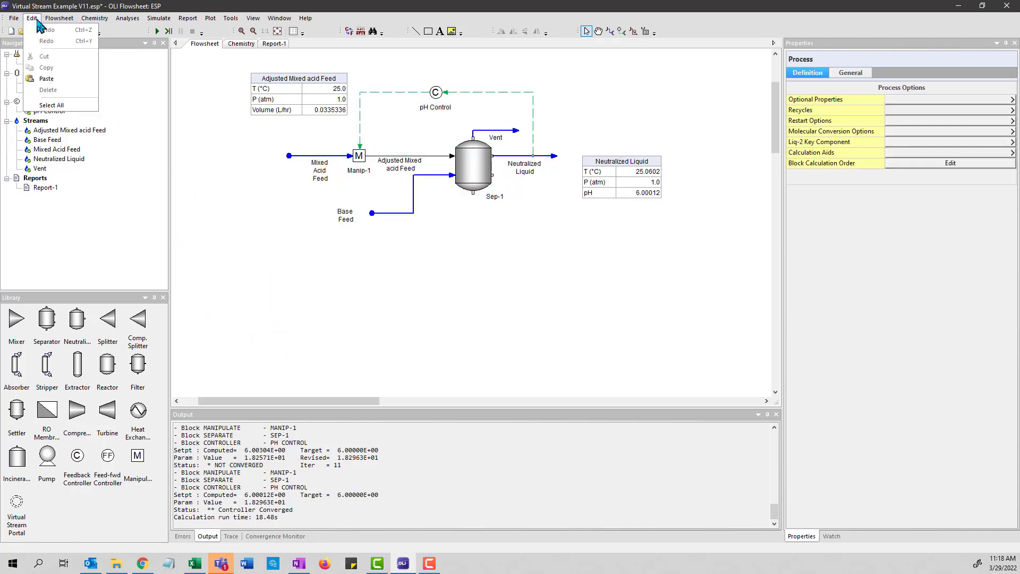
left_click(75, 87)
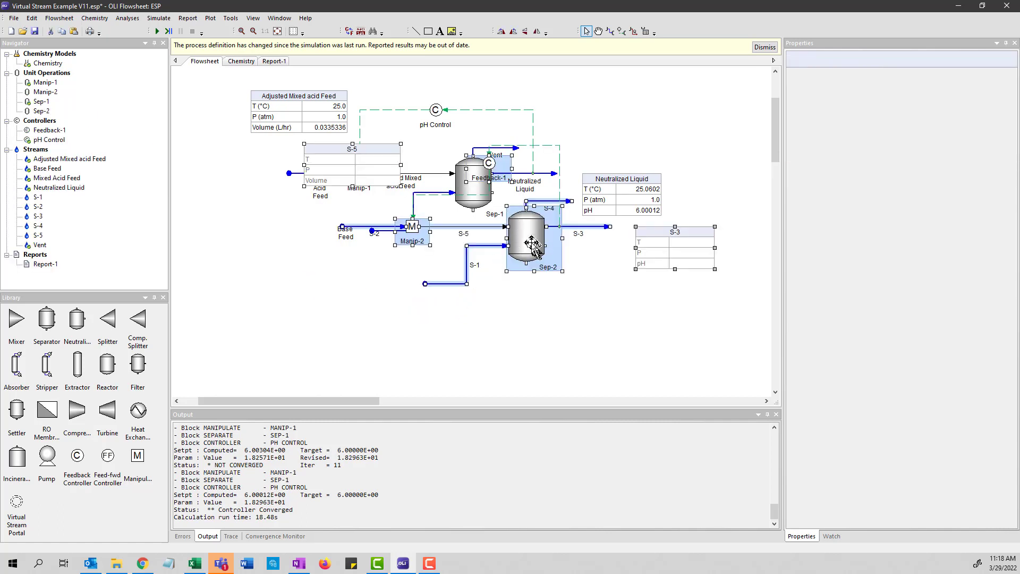
- Move the pasted train below the original and delete its base inlet stream S-1
left_click_drag(531, 241, 611, 322)
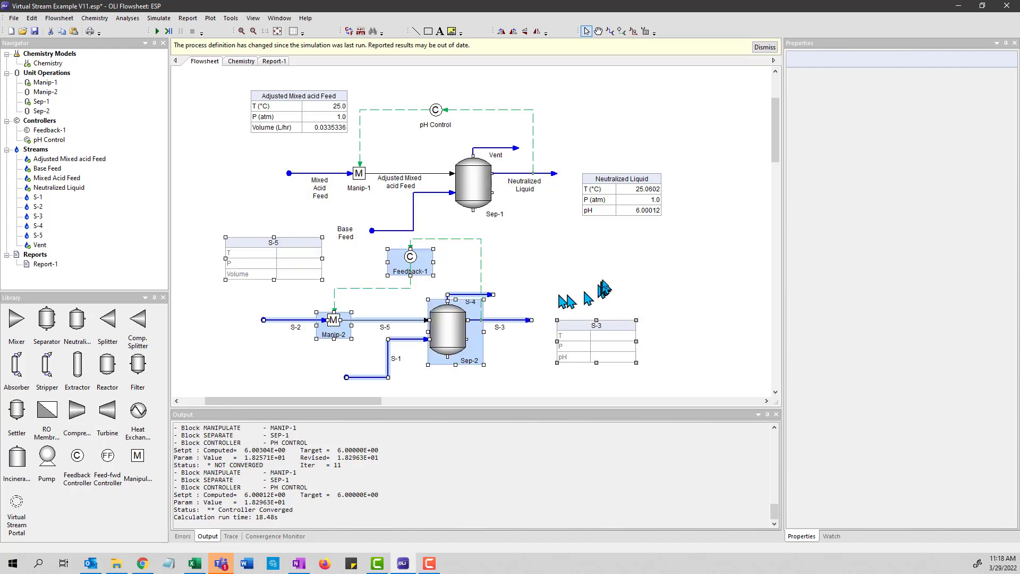
left_click(622, 272)
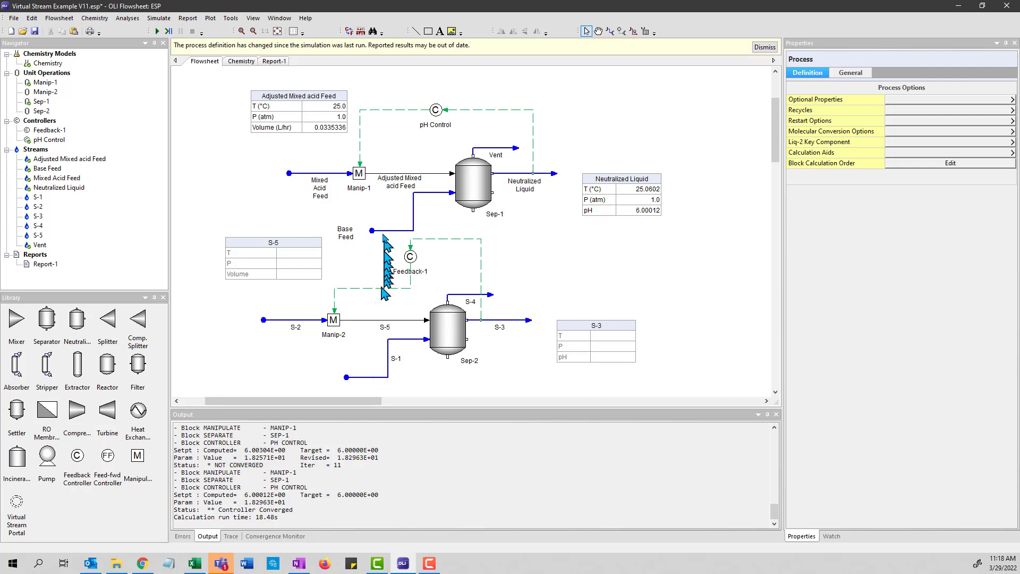
left_click(373, 378)
key("Delete")
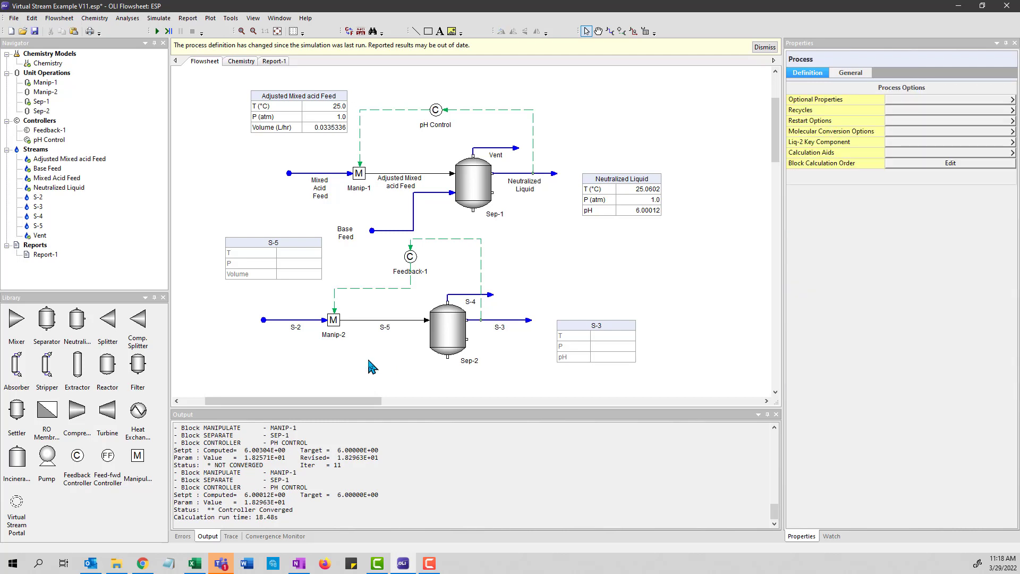
- Check the S-2 feed stream and the Base Feed composition
left_click(313, 319)
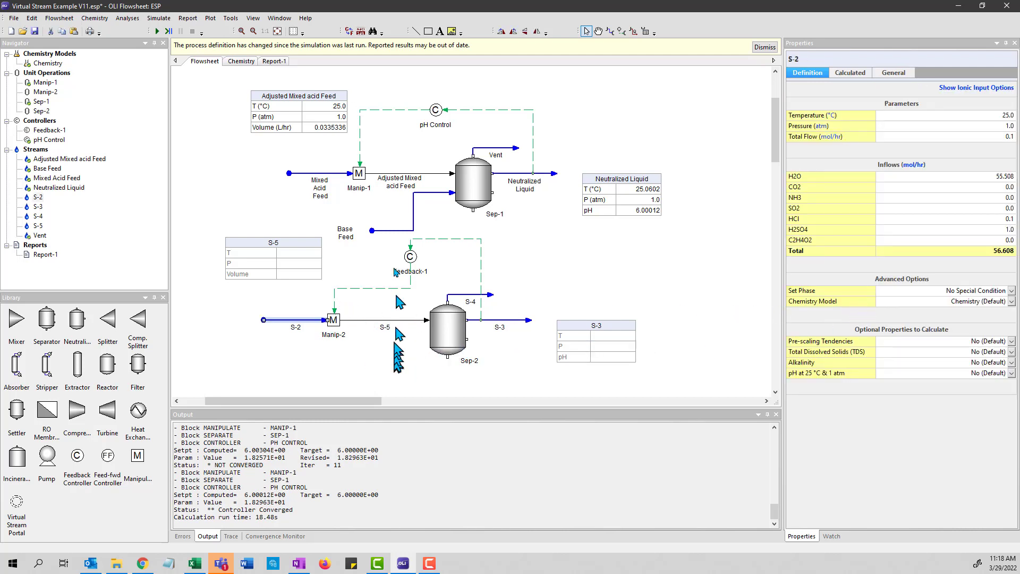
left_click(383, 230)
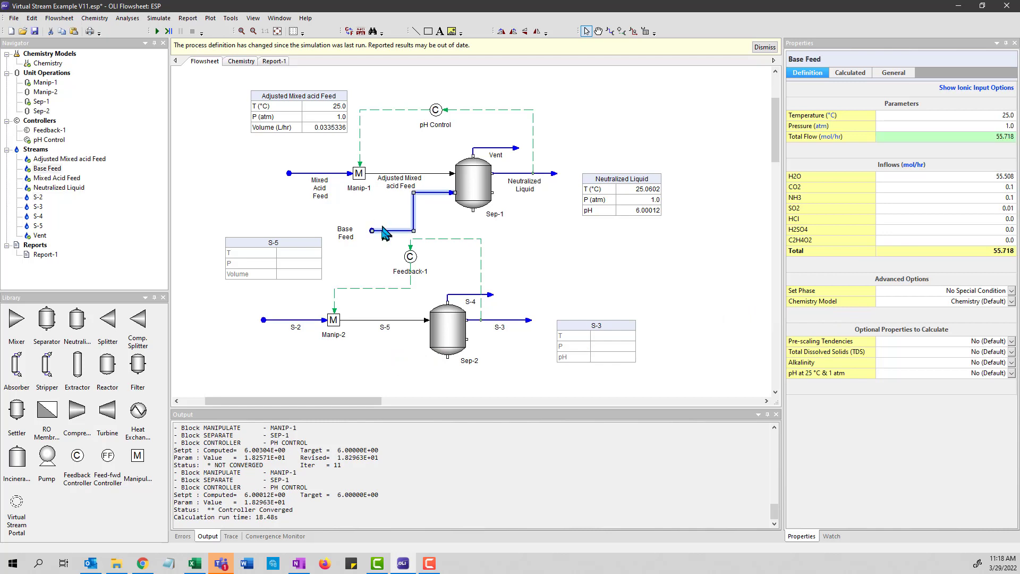
left_click(304, 317)
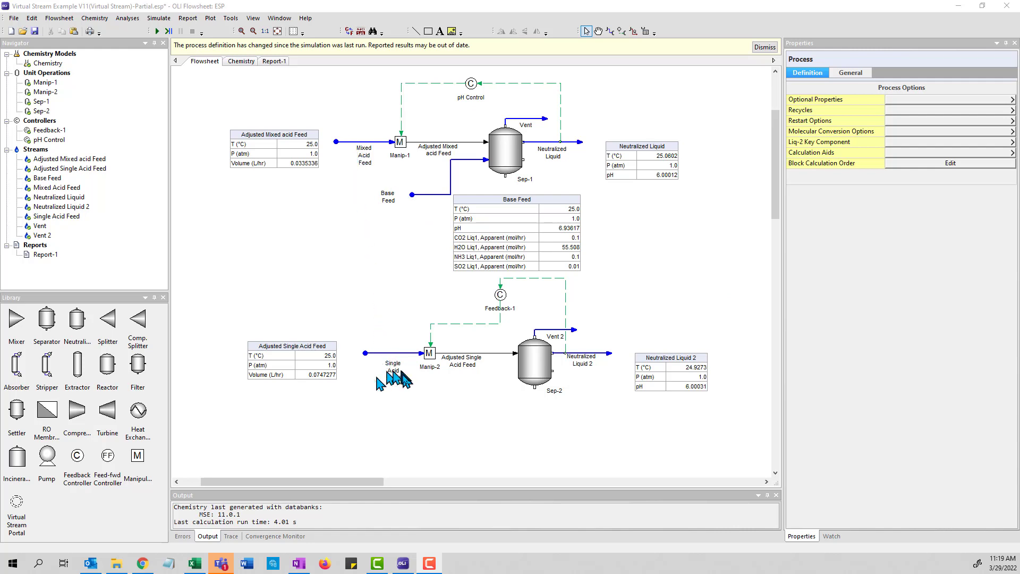
left_click(369, 144)
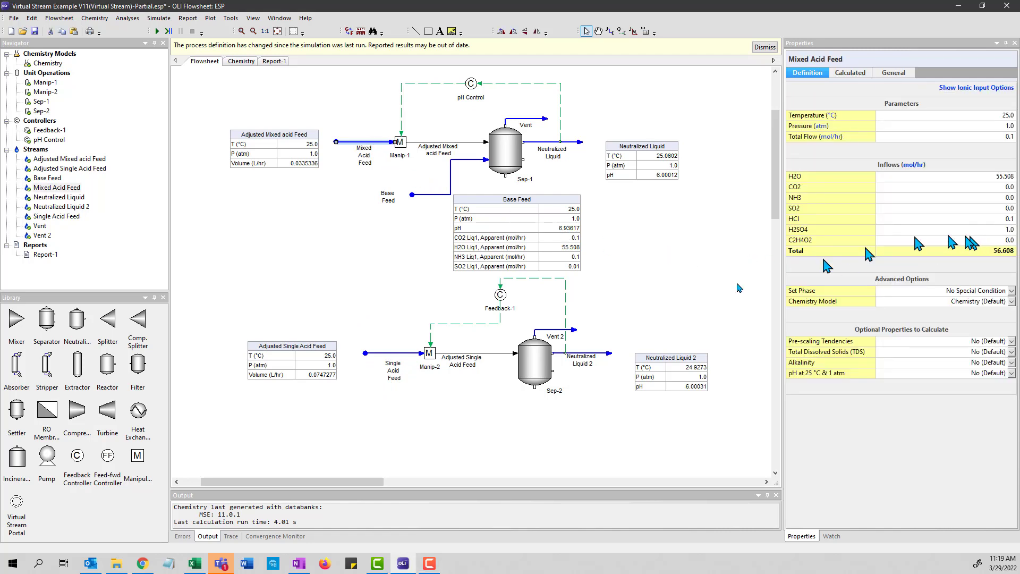
left_click(398, 353)
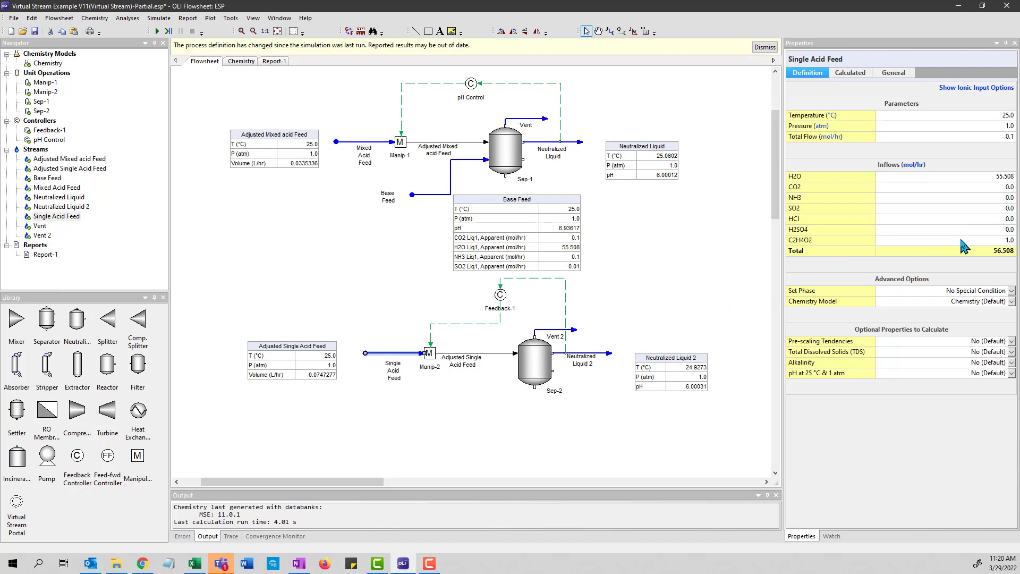
- Place a Virtual Stream Portal and connect its outlet stream S-1 to Sep-2's inlet
left_click(451, 427)
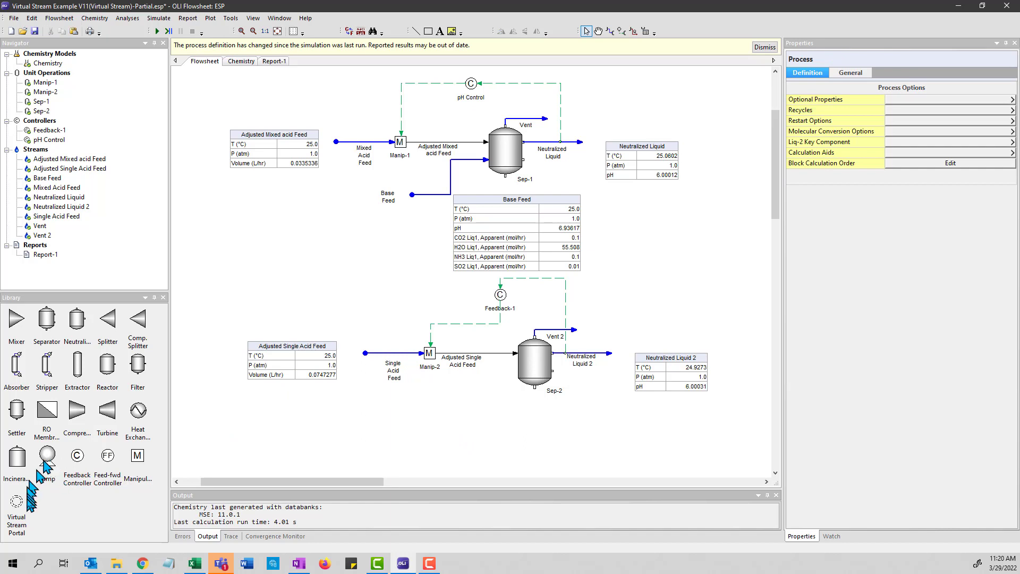
left_click_drag(16, 502, 365, 414)
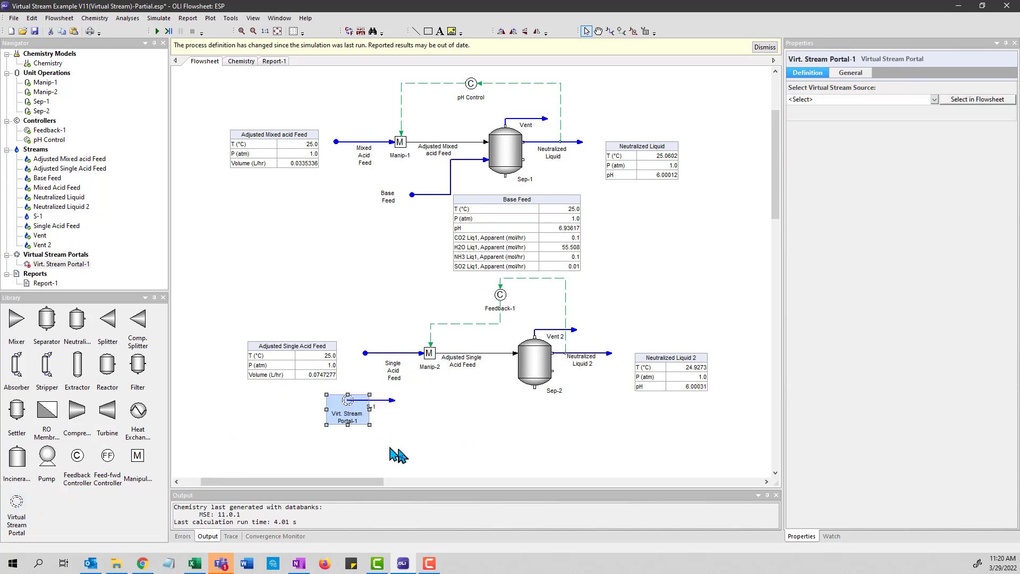
left_click(392, 401)
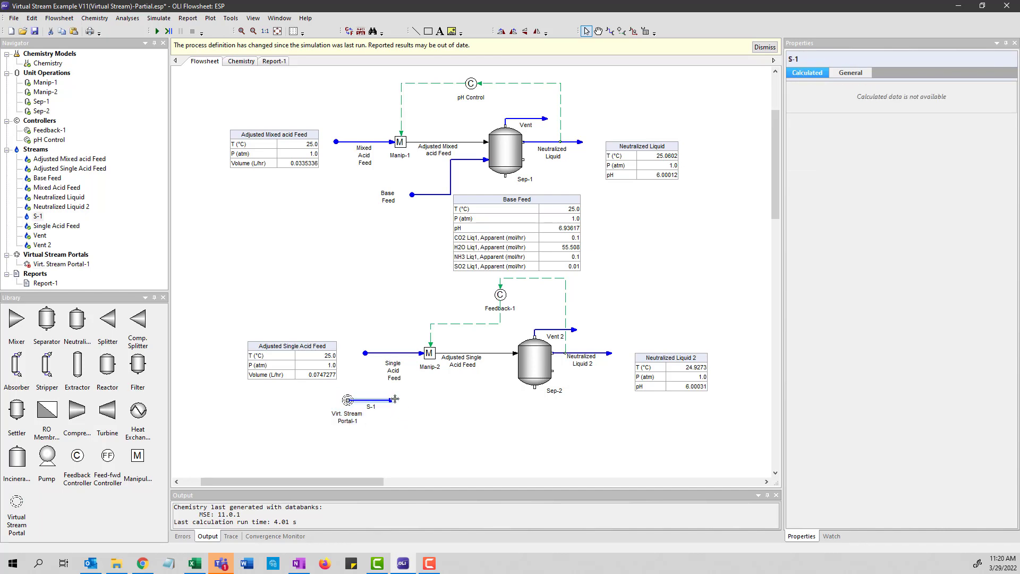
left_click_drag(481, 382, 505, 370)
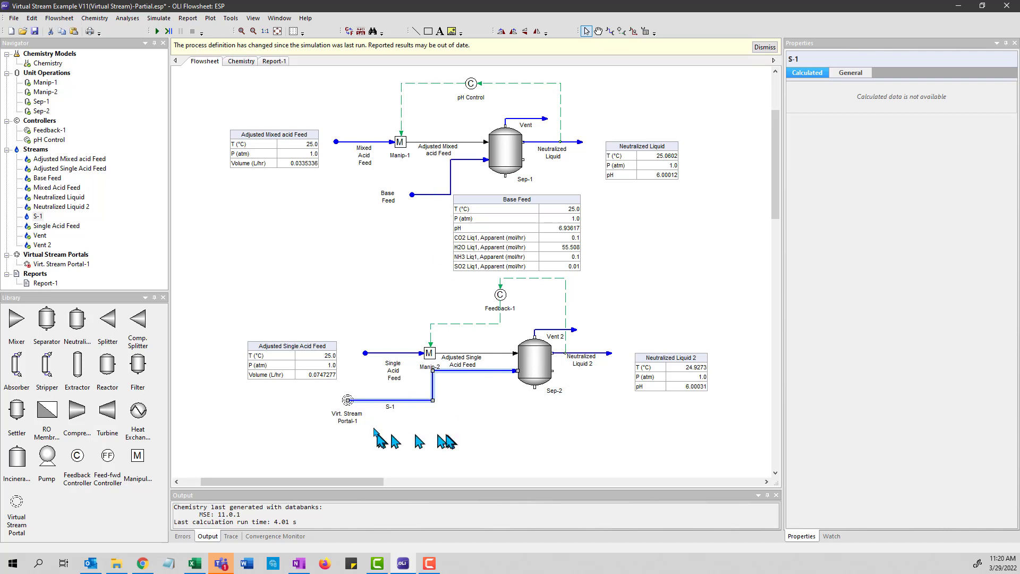
left_click(346, 406)
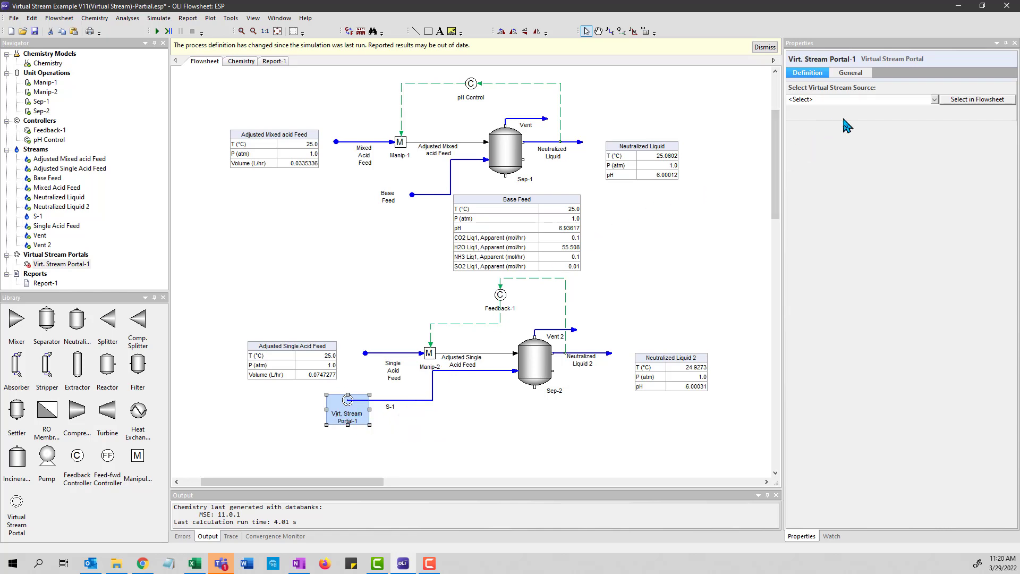
- Set the virtual stream portal's source to Base Feed
left_click(935, 101)
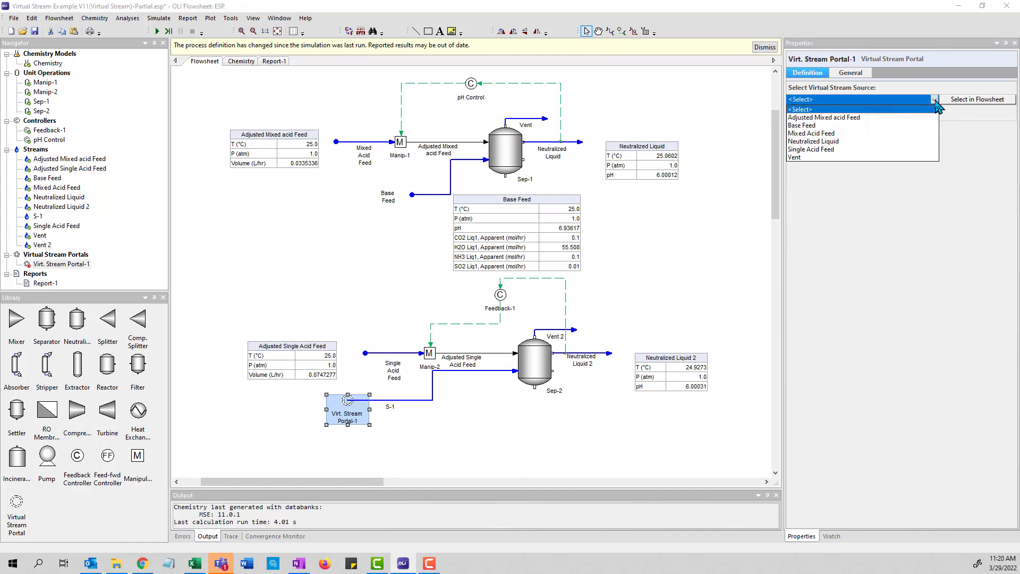
left_click(808, 126)
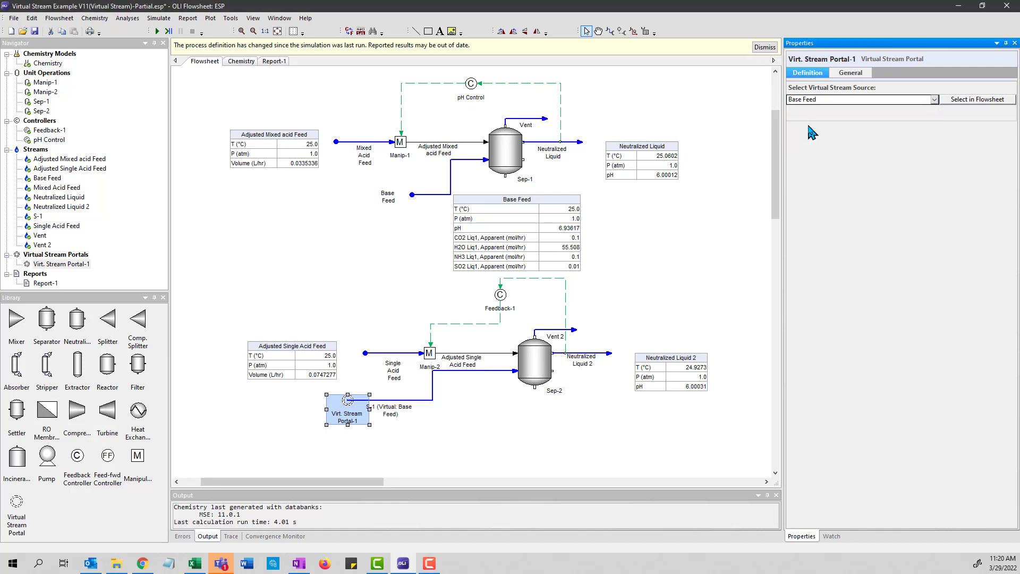
left_click(956, 99)
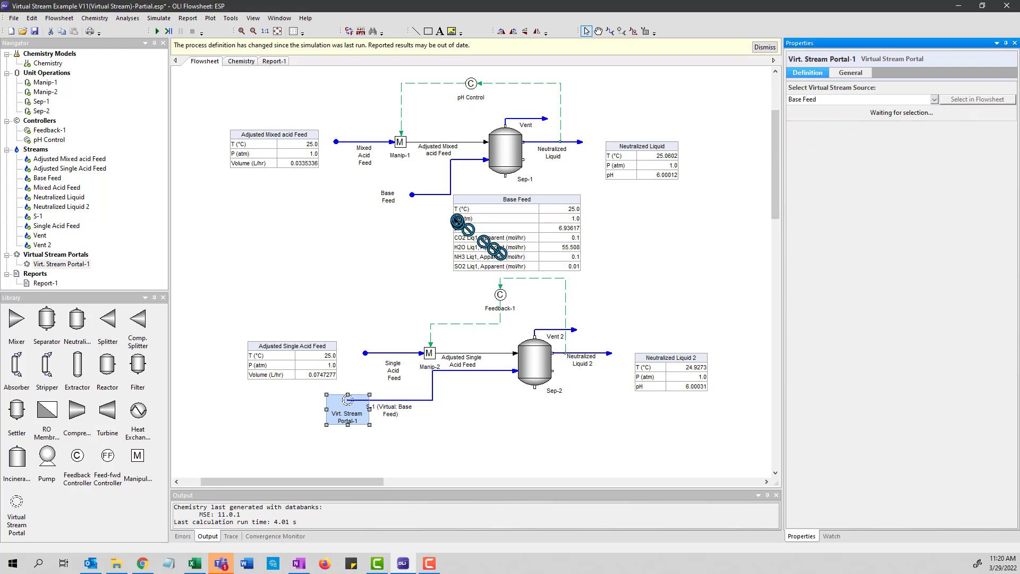
left_click(439, 197)
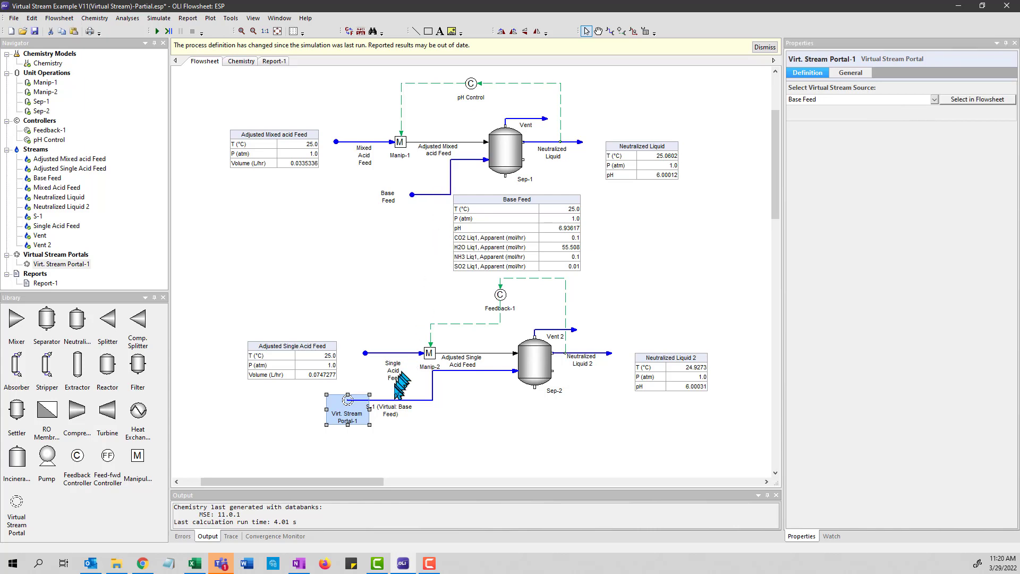
- Compare S-1's values against Base Feed and Single Acid Feed, confirming pH 6.93617
left_click(361, 412)
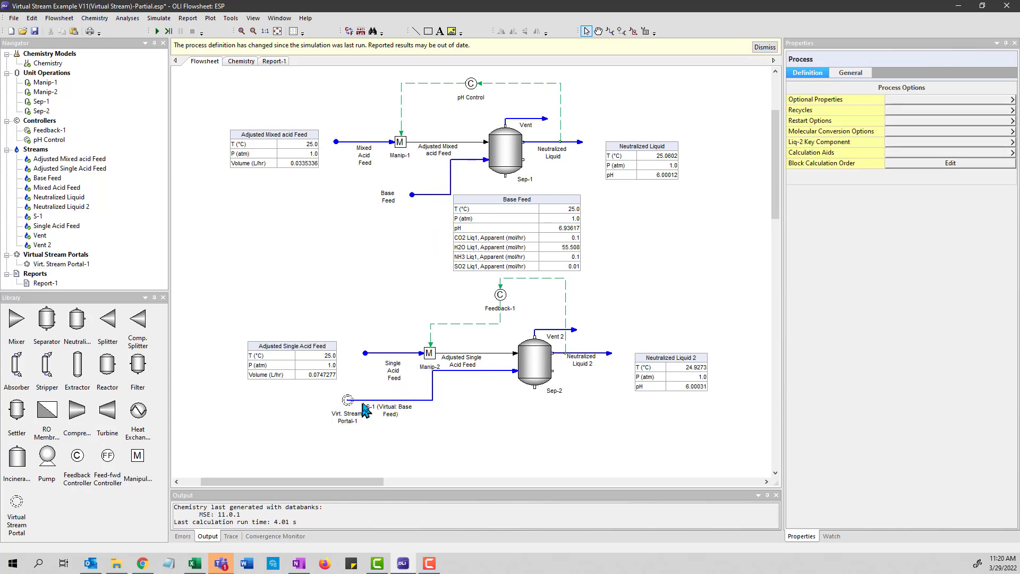
left_click(364, 403)
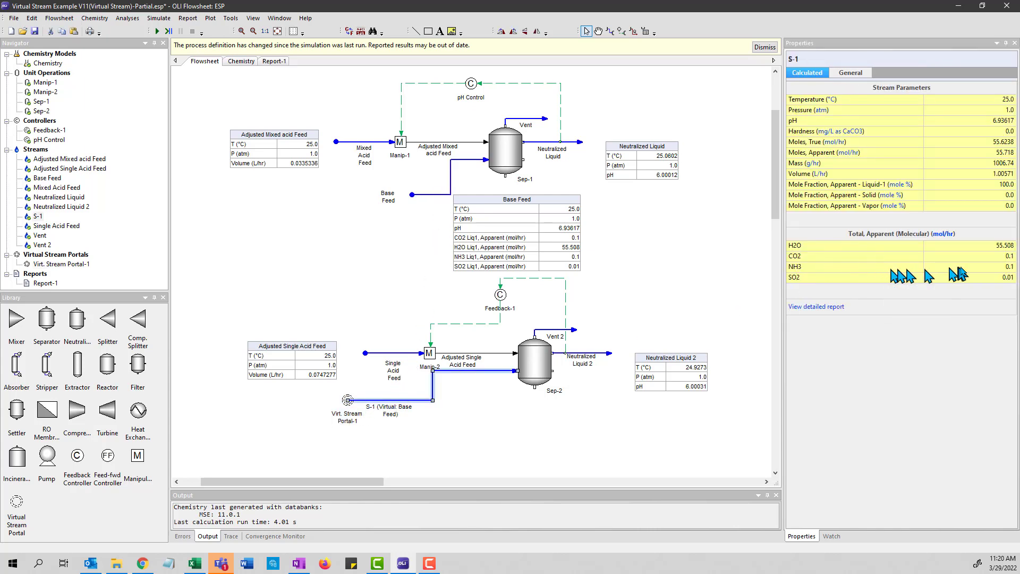
left_click(426, 195)
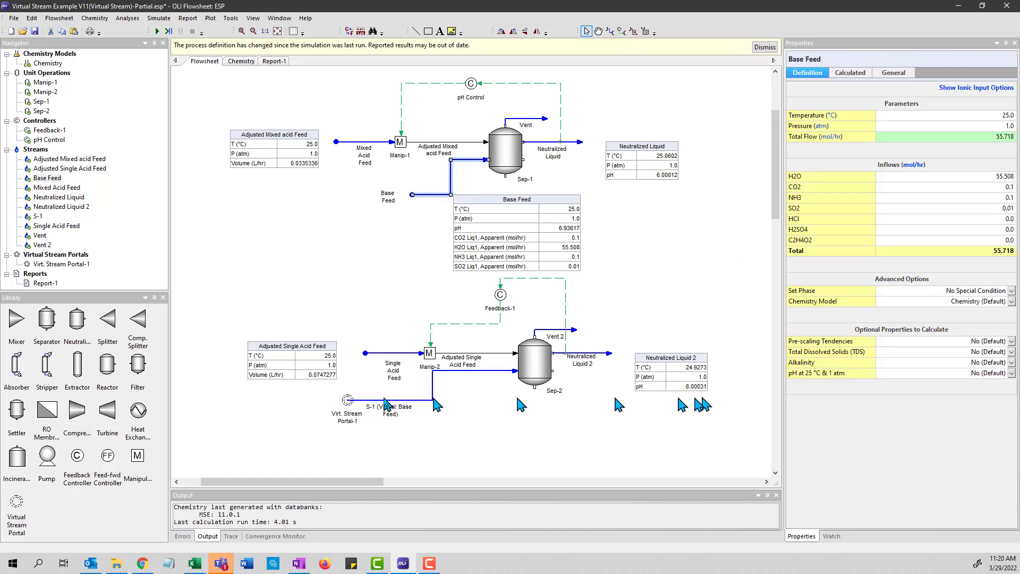
left_click(399, 354)
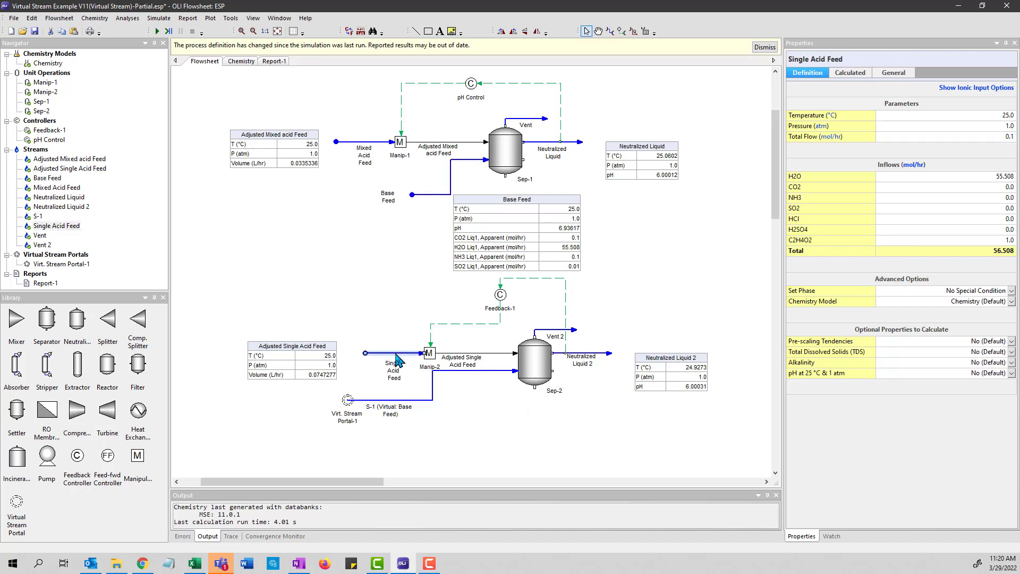
left_click(410, 400)
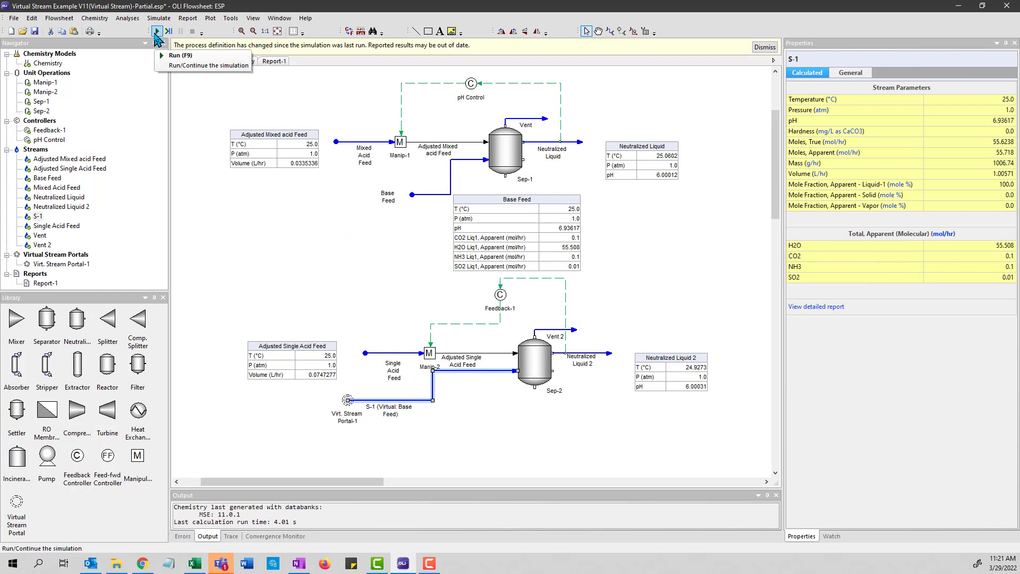
- Rerun the simulation with the virtual Base Feed; the controller converges in 16.00 s
left_click(157, 31)
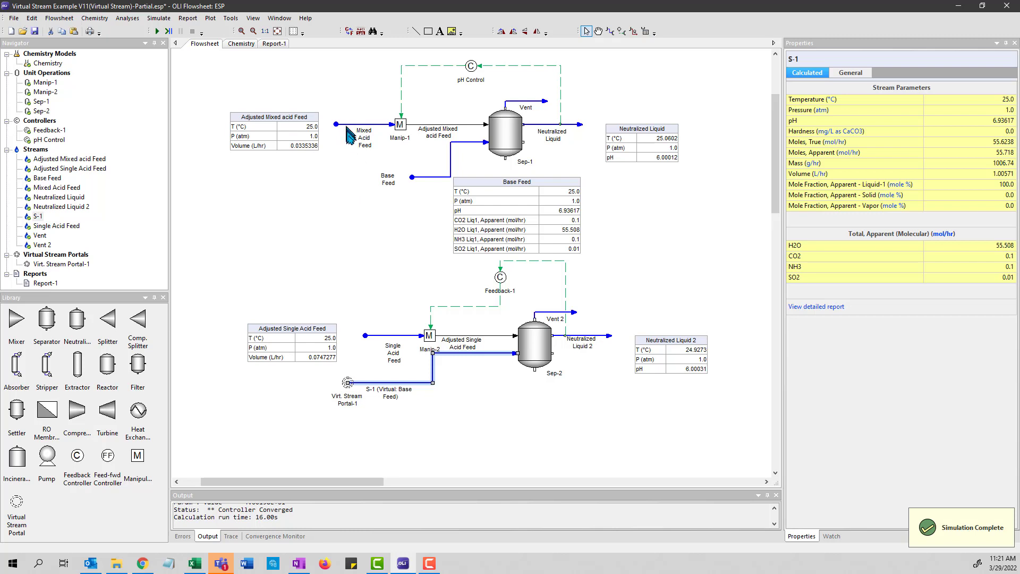
left_click(297, 148)
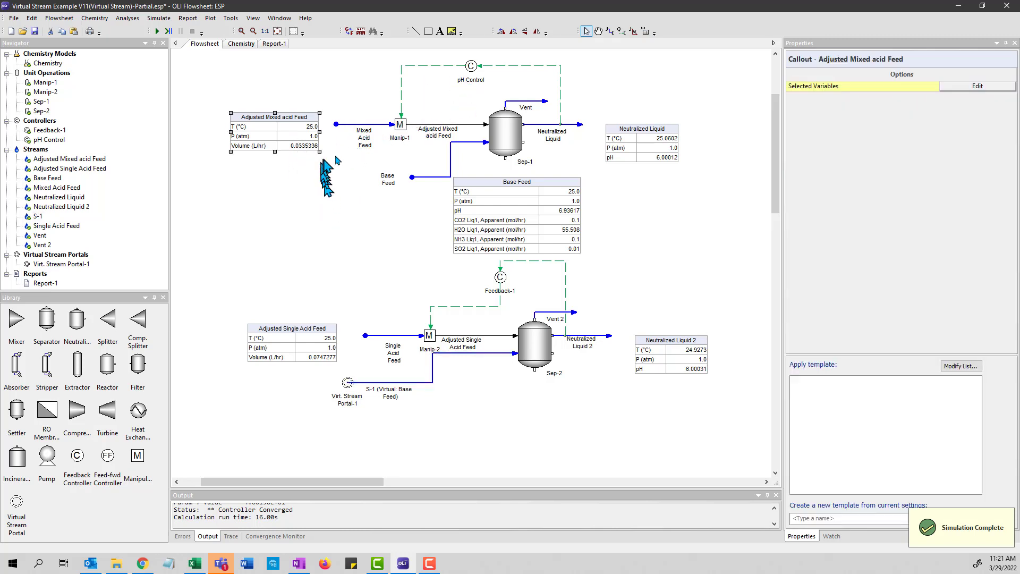
left_click(426, 124)
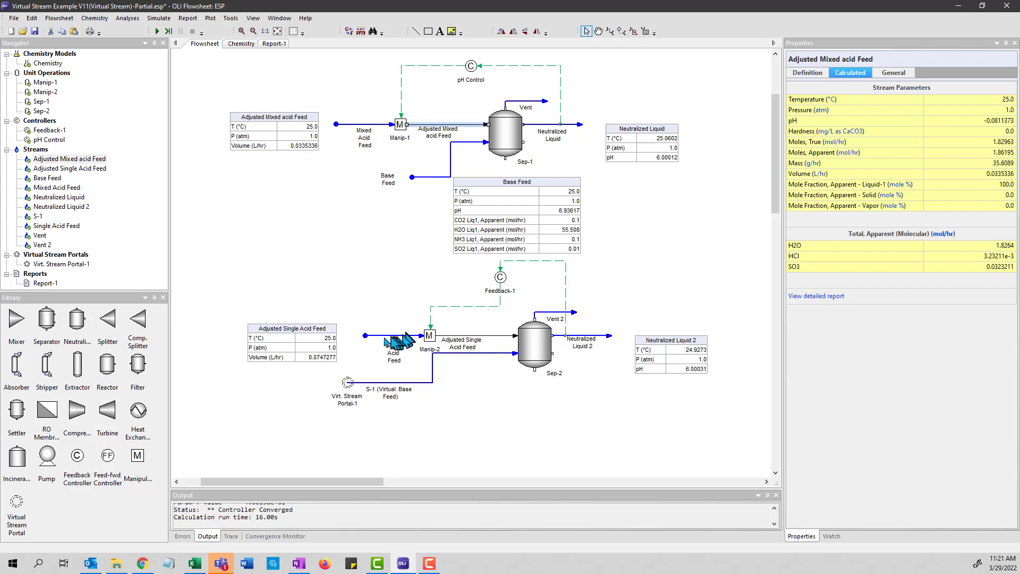
left_click(379, 336)
left_click(334, 361)
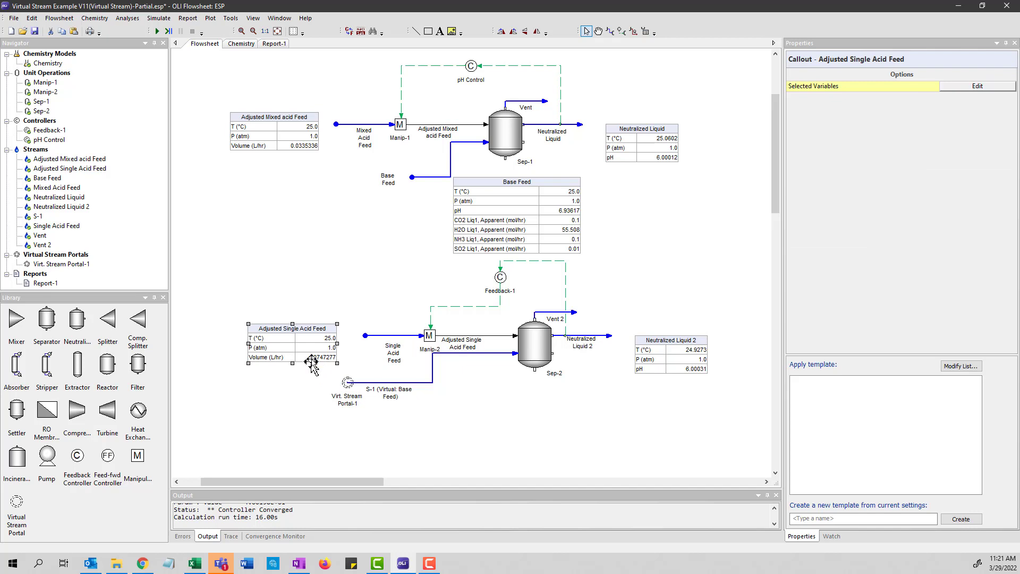
left_click(449, 336)
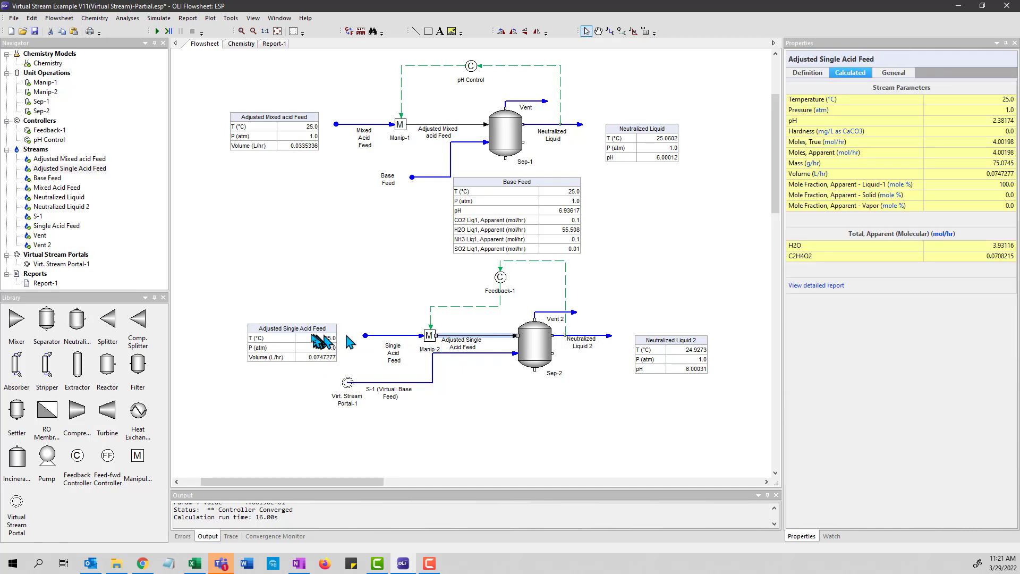
left_click(311, 363)
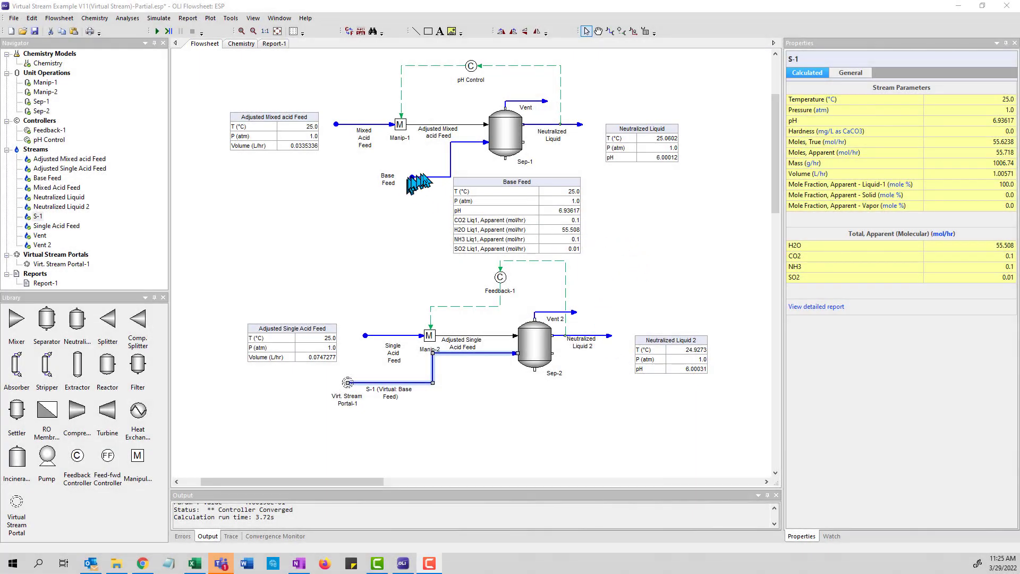
- Enter 0 for Base Feed's SO2 inflow in its Definition tab
left_click(424, 179)
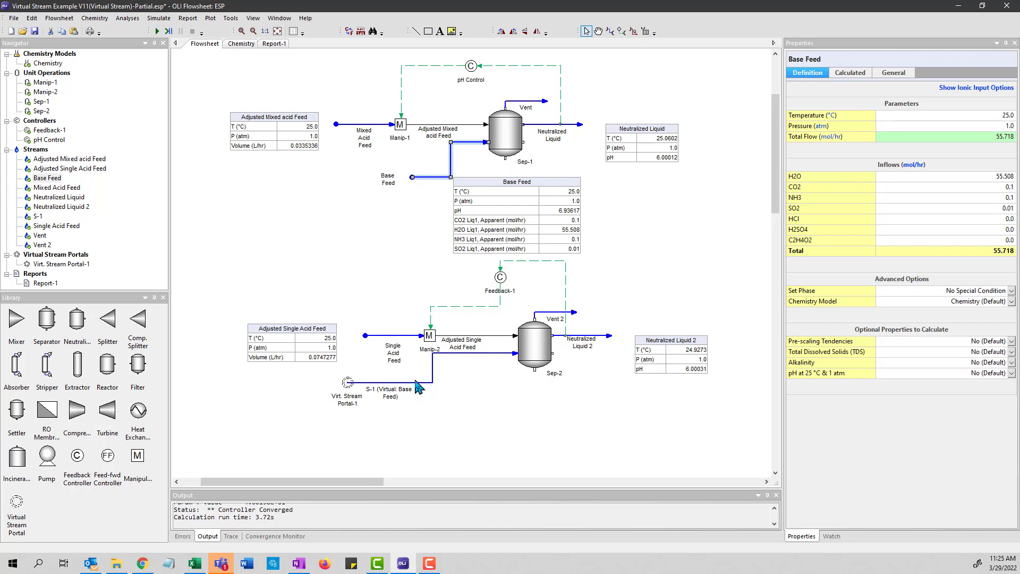
left_click(953, 211)
type("0")
key("Return")
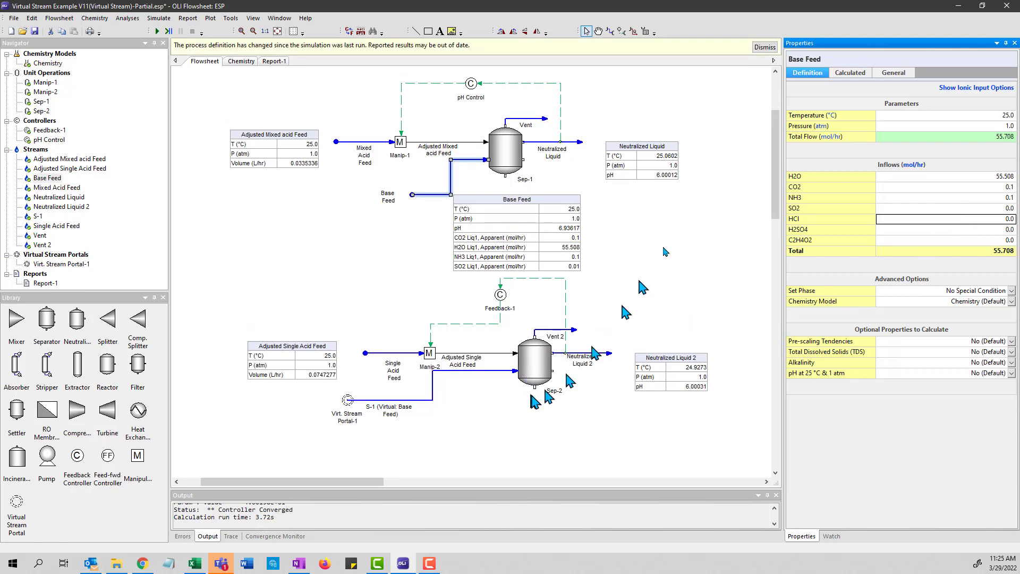
- Compare S-1's values with the updated Base Feed definition
left_click(429, 399)
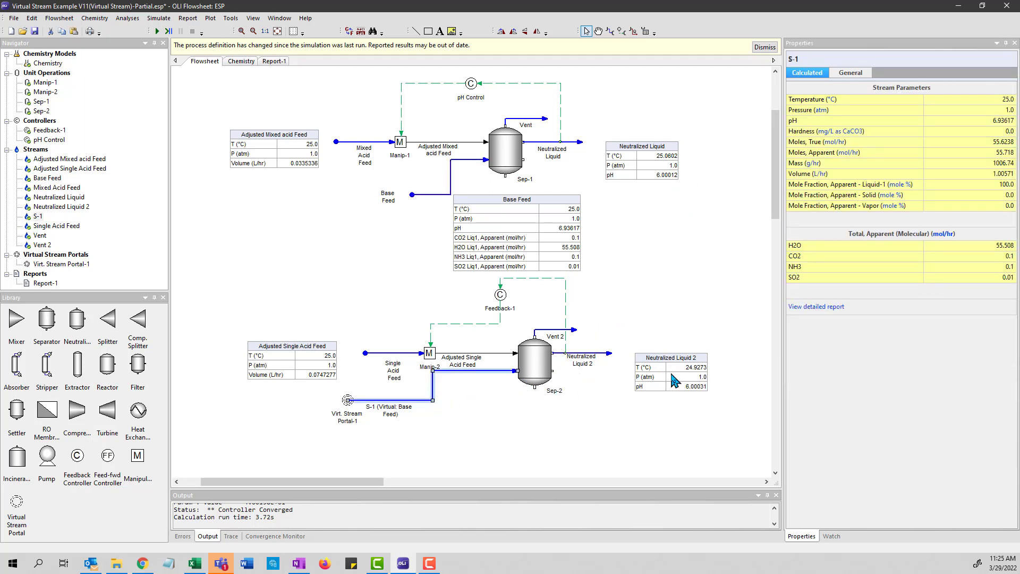
left_click(425, 195)
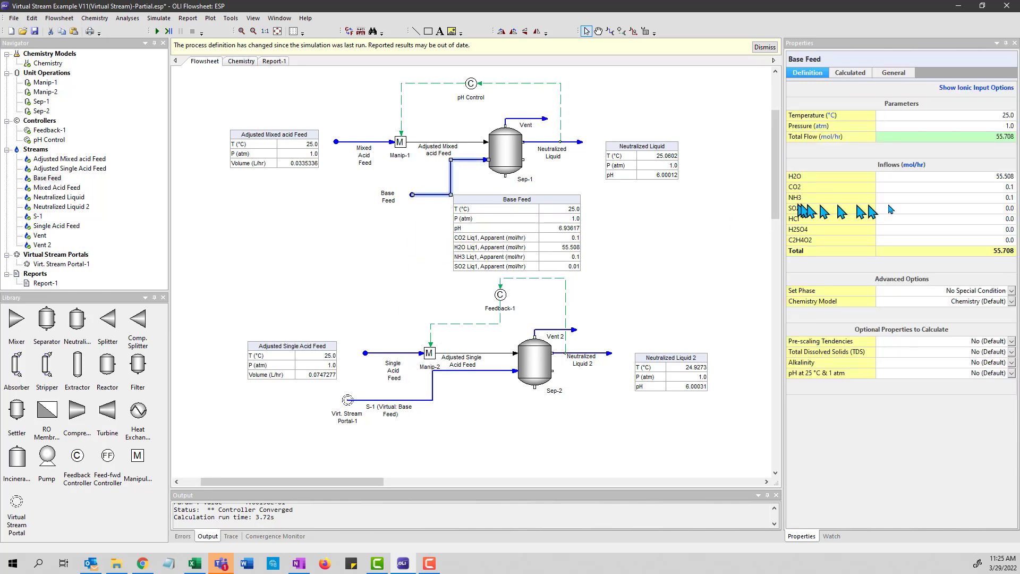
left_click(403, 400)
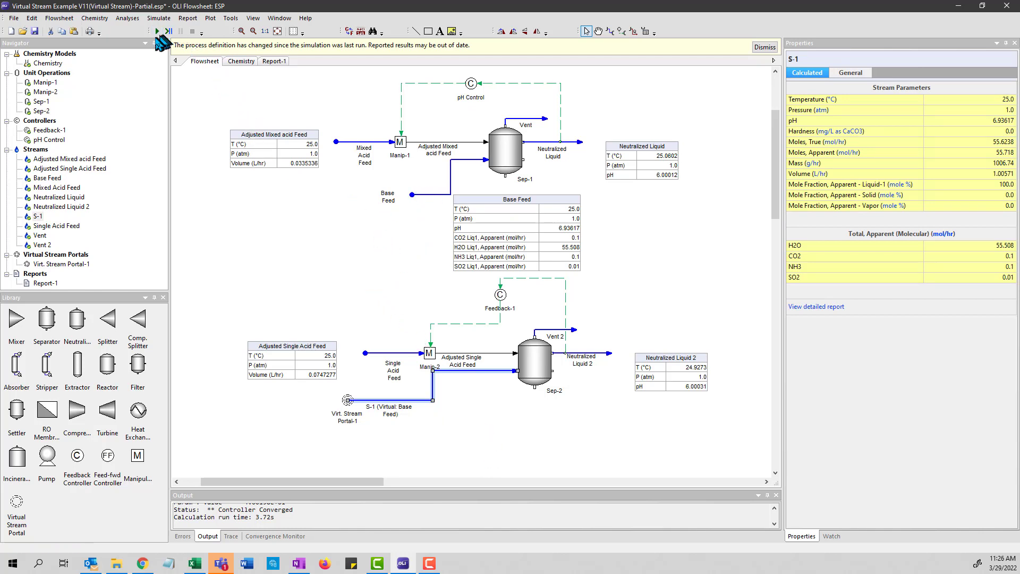
- Rerun the simulation and confirm Base Feed and S-1 carry no SO2 at pH 7.71044
left_click(157, 32)
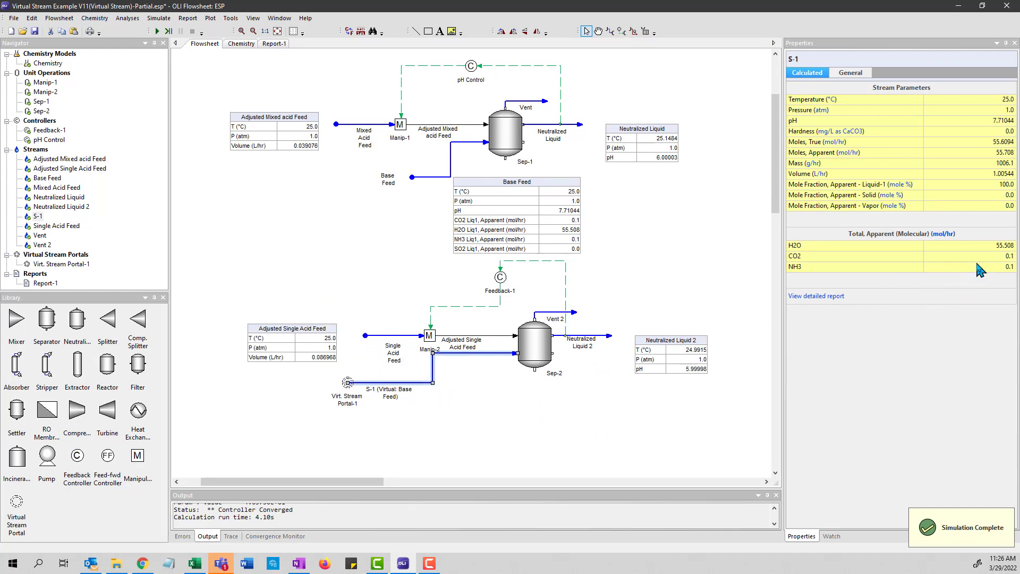
left_click(425, 177)
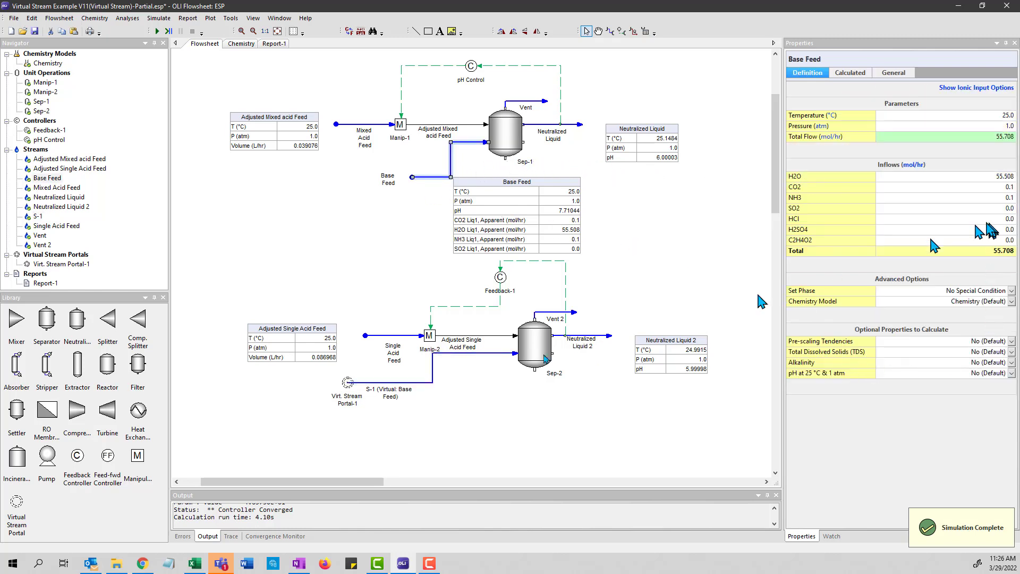
left_click(387, 390)
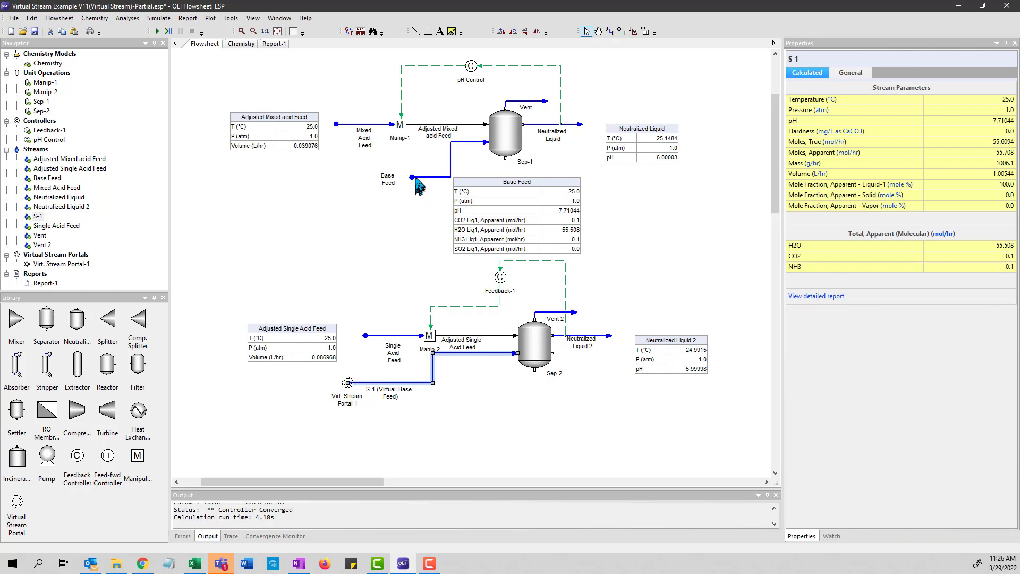
left_click(417, 179)
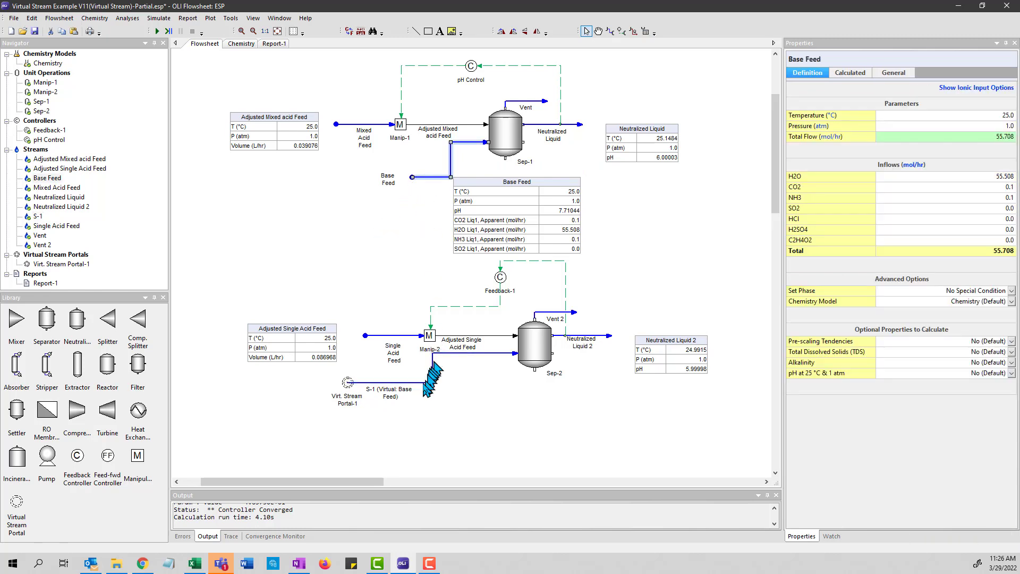
left_click(424, 382)
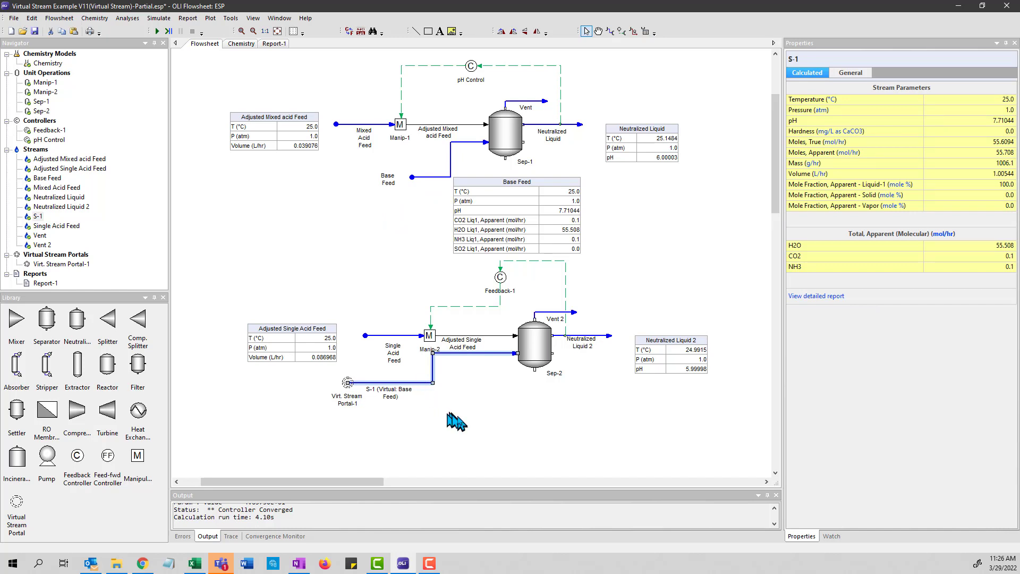